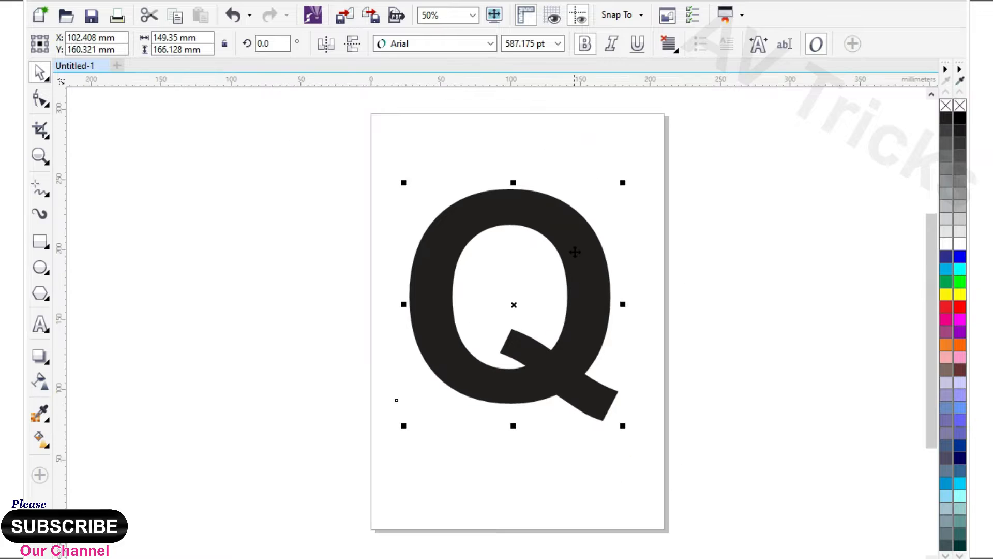
Fill the letter Q dark blue and make a light-blue duplicate offset slightly up and to the right.
{"action": "left_click", "coordinate": [954, 444]}
{"action": "scroll", "coordinate": [577, 277], "scroll_direction": "up", "scroll_amount": 1}
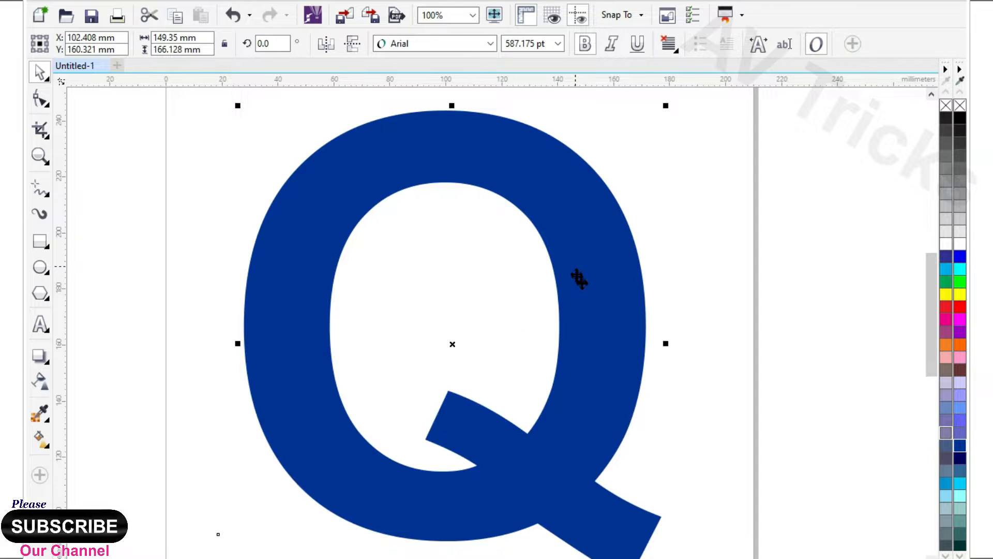
{"action": "left_click_drag", "start_coordinate": [588, 288], "coordinate": [616, 267]}
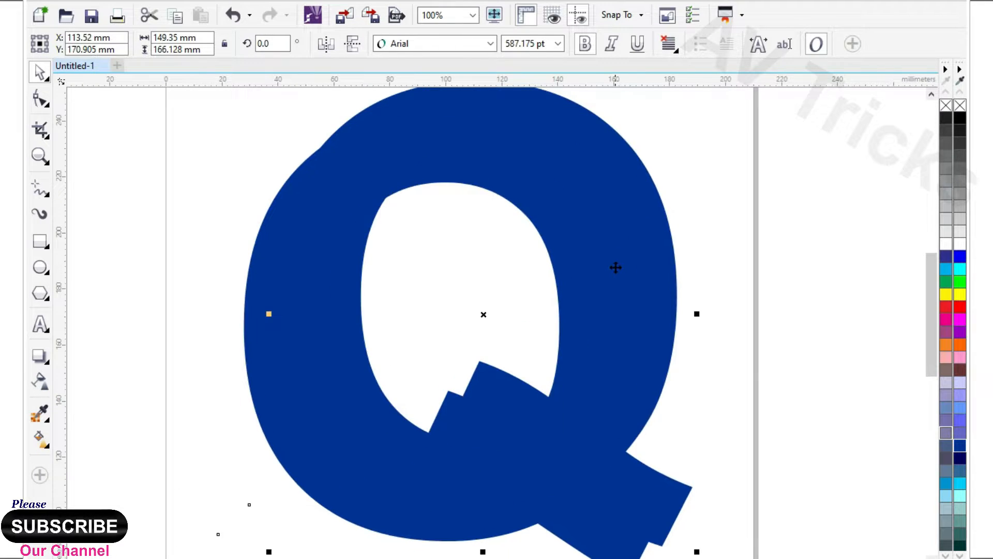
{"action": "left_click", "coordinate": [947, 485]}
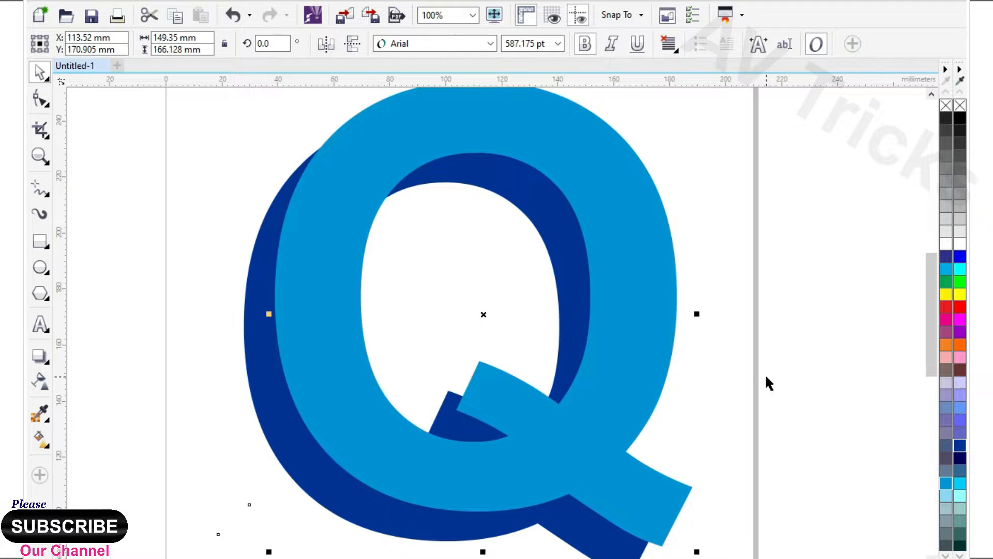
Shift the light-blue Q slightly closer to the dark-blue Q to reduce the offset between them.
{"action": "left_click", "coordinate": [765, 375]}
{"action": "scroll", "coordinate": [533, 308], "scroll_direction": "down", "scroll_amount": 1}
{"action": "scroll", "coordinate": [468, 379], "scroll_direction": "up", "scroll_amount": 1}
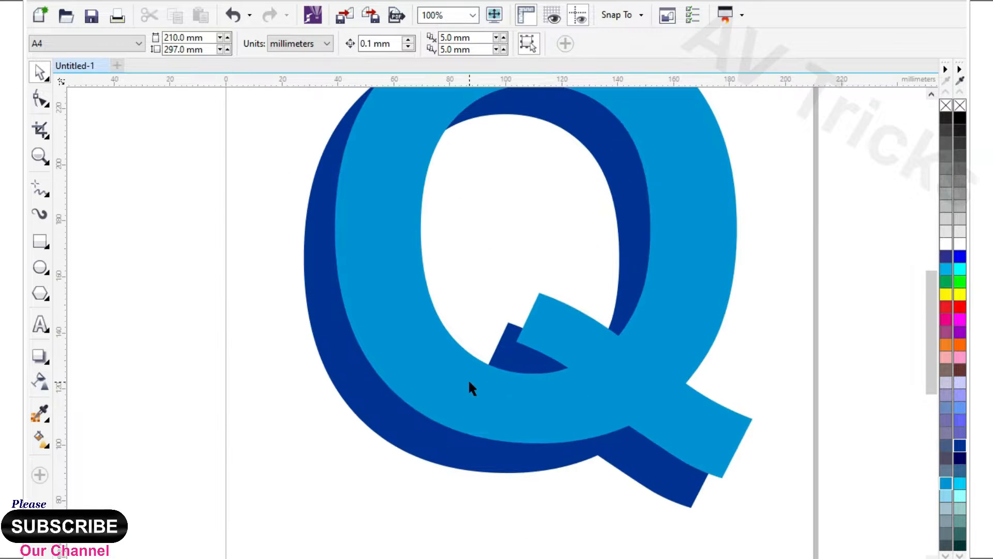
{"action": "left_click", "coordinate": [467, 382]}
{"action": "left_click", "coordinate": [277, 368]}
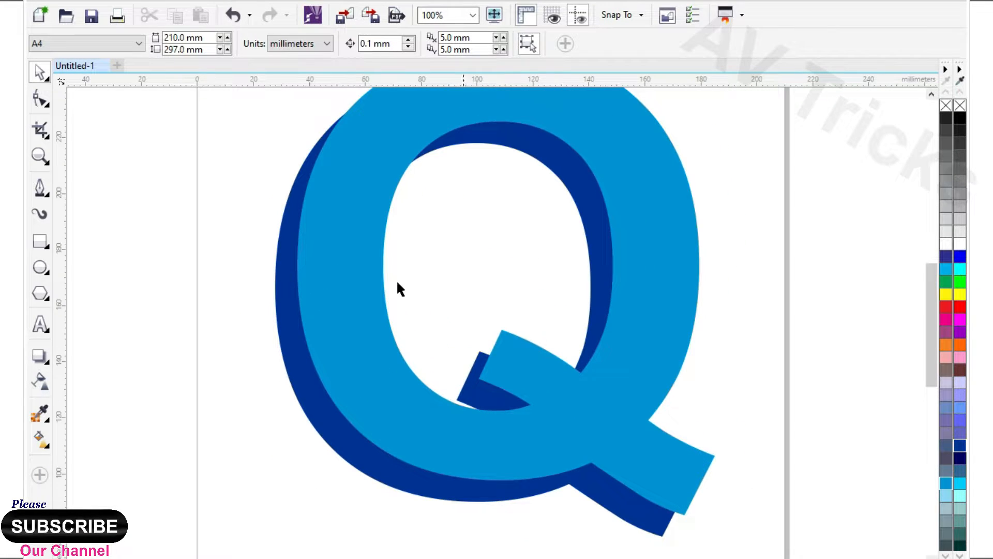
Start a Pen tool outline at the outer tail, placing points on the lower tail corners of the light-blue and dark-blue letters.
{"action": "left_click", "coordinate": [46, 194]}
{"action": "left_click", "coordinate": [93, 245]}
{"action": "scroll", "coordinate": [523, 322], "scroll_direction": "down", "scroll_amount": 1}
{"action": "scroll", "coordinate": [608, 434], "scroll_direction": "up", "scroll_amount": 1}
{"action": "left_click", "coordinate": [580, 346]}
{"action": "scroll", "coordinate": [593, 401], "scroll_direction": "up", "scroll_amount": 3}
{"action": "left_click", "coordinate": [655, 363]}
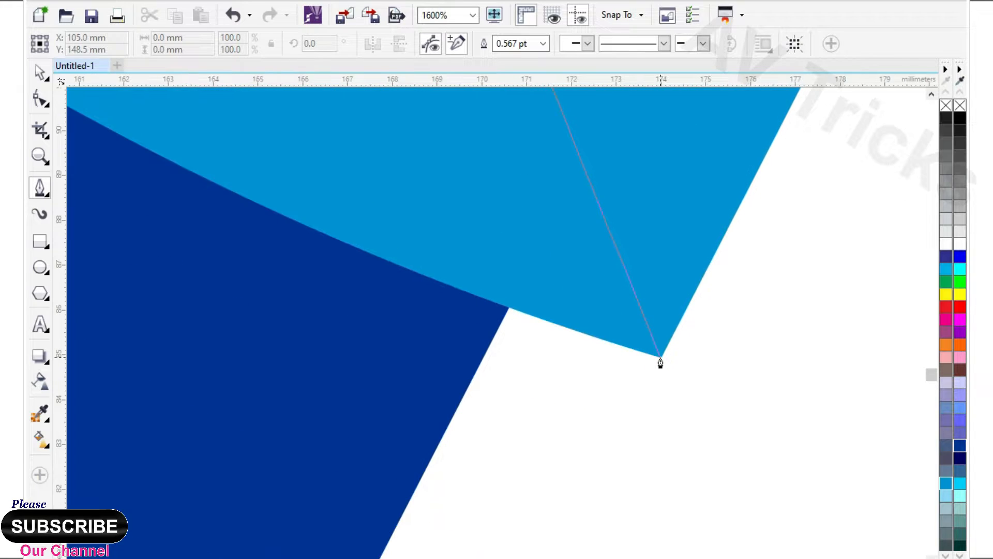
{"action": "scroll", "coordinate": [657, 362], "scroll_direction": "down", "scroll_amount": 1}
{"action": "left_click", "coordinate": [581, 383]}
{"action": "scroll", "coordinate": [361, 228], "scroll_direction": "up", "scroll_amount": 1}
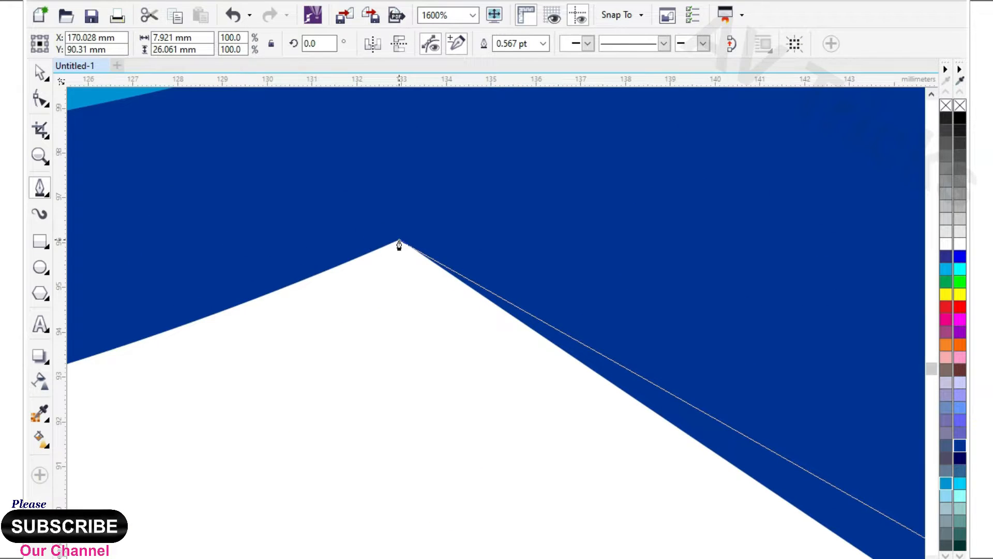
Continue the outline with straight segments along the dark-blue Q's outer lower-left side, up past where both letters meet at the upper left.
{"action": "scroll", "coordinate": [271, 432], "scroll_direction": "down", "scroll_amount": 3}
{"action": "scroll", "coordinate": [362, 364], "scroll_direction": "up", "scroll_amount": 2}
{"action": "left_click", "coordinate": [360, 341]}
{"action": "scroll", "coordinate": [336, 489], "scroll_direction": "down", "scroll_amount": 3}
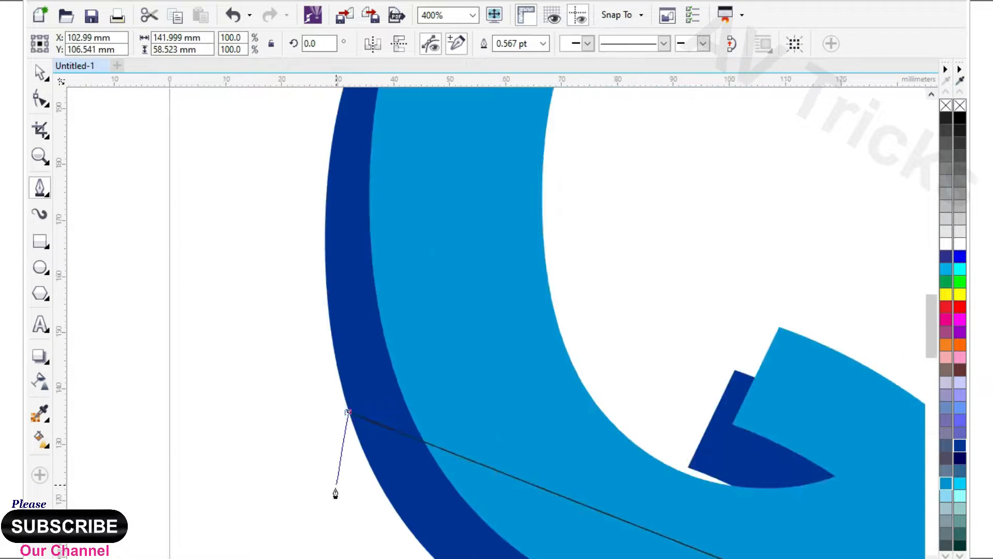
{"action": "scroll", "coordinate": [373, 340], "scroll_direction": "up", "scroll_amount": 3}
{"action": "left_click", "coordinate": [428, 314]}
{"action": "scroll", "coordinate": [422, 314], "scroll_direction": "down", "scroll_amount": 3}
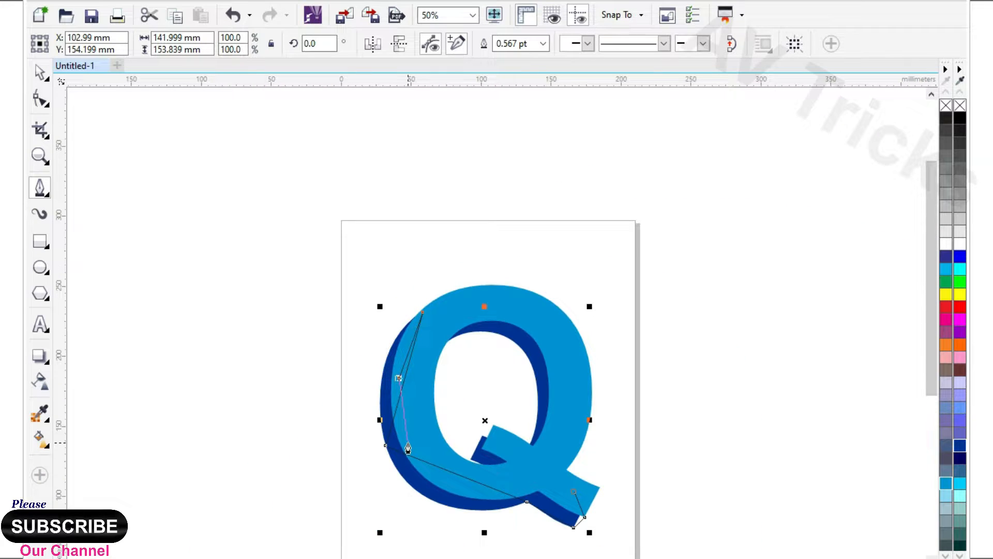
Close the outer shadow outline with points running inside the light-blue Q's stroke and back to the tail.
{"action": "scroll", "coordinate": [512, 503], "scroll_direction": "up", "scroll_amount": 2}
{"action": "left_click", "coordinate": [538, 462]}
{"action": "left_click", "coordinate": [757, 472]}
{"action": "scroll", "coordinate": [595, 480], "scroll_direction": "down", "scroll_amount": 1}
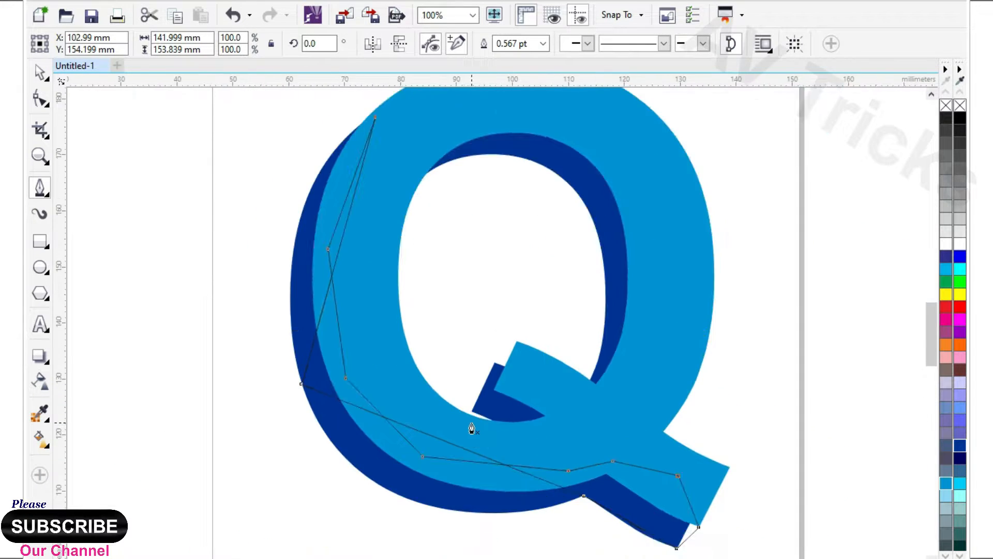
Start a second Pen outline at the inner tail, from the light-blue tip along the two exposed corners of the dark-blue tail.
{"action": "left_click", "coordinate": [523, 353]}
{"action": "scroll", "coordinate": [519, 353], "scroll_direction": "up", "scroll_amount": 4}
{"action": "left_click", "coordinate": [468, 203]}
{"action": "scroll", "coordinate": [491, 218], "scroll_direction": "down", "scroll_amount": 2}
{"action": "scroll", "coordinate": [422, 299], "scroll_direction": "up", "scroll_amount": 3}
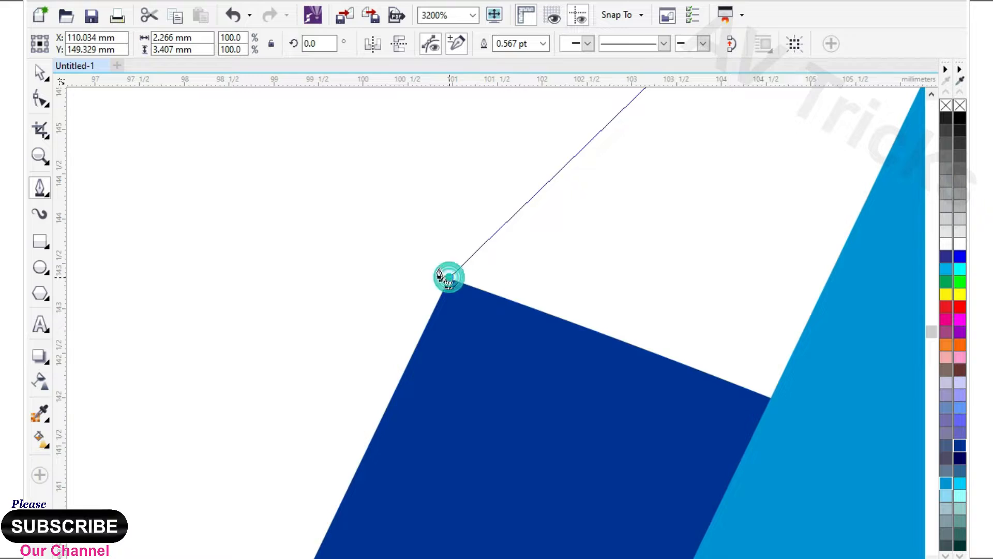
{"action": "left_click", "coordinate": [445, 275]}
{"action": "scroll", "coordinate": [446, 275], "scroll_direction": "down", "scroll_amount": 3}
{"action": "scroll", "coordinate": [344, 471], "scroll_direction": "up", "scroll_amount": 2}
{"action": "left_click", "coordinate": [344, 448]}
Close the inner tail outline with points just inside the light-blue letter, enclosing the dark-blue shadow.
{"action": "scroll", "coordinate": [344, 448], "scroll_direction": "down", "scroll_amount": 2}
{"action": "scroll", "coordinate": [383, 445], "scroll_direction": "up", "scroll_amount": 1}
{"action": "left_click", "coordinate": [410, 454]}
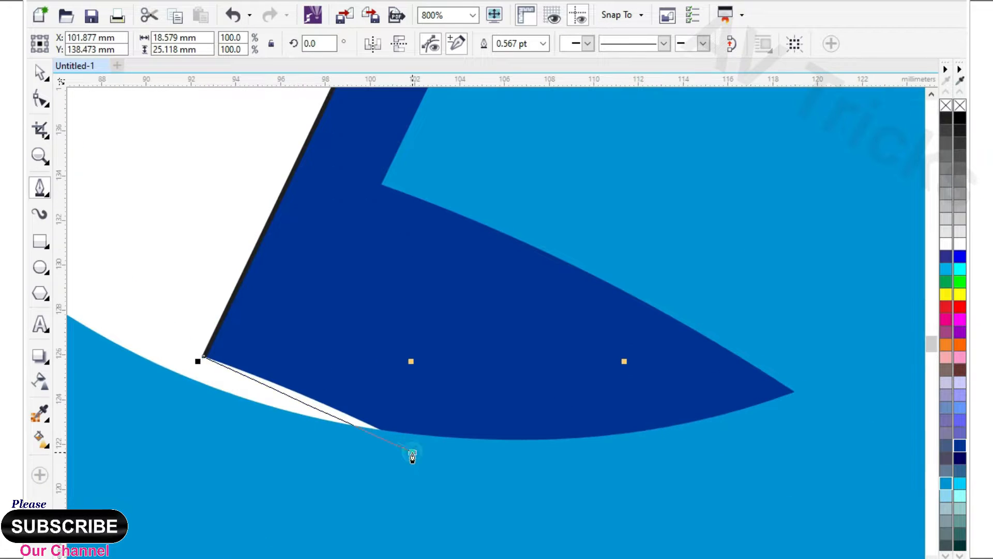
{"action": "scroll", "coordinate": [410, 455], "scroll_direction": "down", "scroll_amount": 1}
{"action": "left_click", "coordinate": [473, 474]}
{"action": "left_click", "coordinate": [598, 452]}
{"action": "left_click", "coordinate": [600, 394]}
{"action": "left_click", "coordinate": [386, 323]}
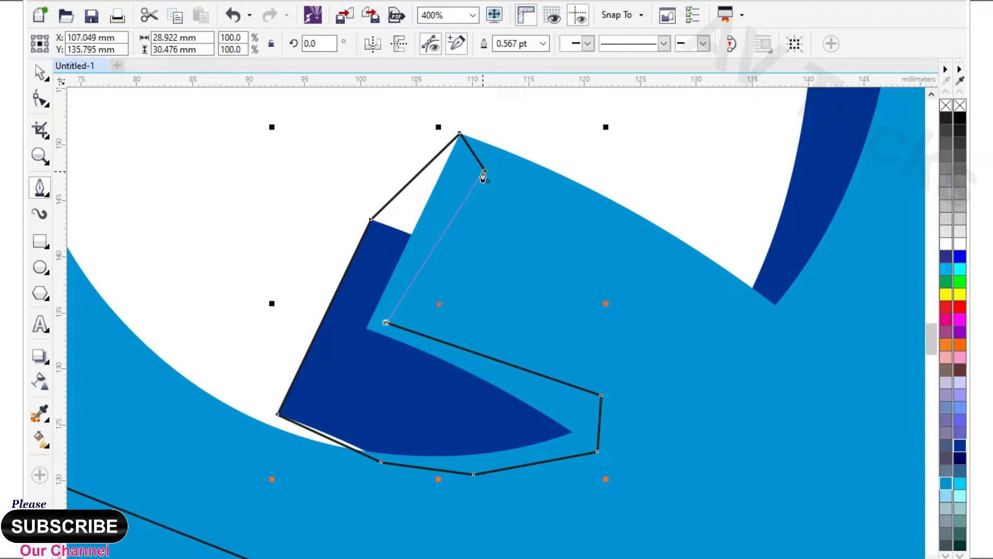
{"action": "left_click", "coordinate": [483, 174]}
{"action": "scroll", "coordinate": [321, 304], "scroll_direction": "down", "scroll_amount": 2}
{"action": "scroll", "coordinate": [501, 315], "scroll_direction": "down", "scroll_amount": 1}
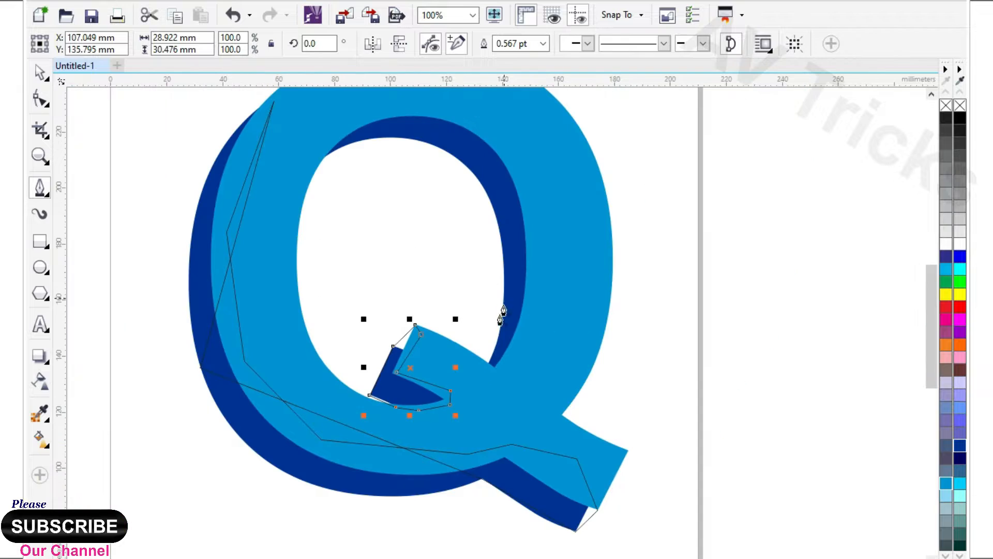
Start a third Pen outline along the counter's inner shadow edge, from the tail junction over the upper right to the upper left.
{"action": "scroll", "coordinate": [471, 381], "scroll_direction": "up", "scroll_amount": 3}
{"action": "left_click", "coordinate": [471, 380]}
{"action": "scroll", "coordinate": [495, 345], "scroll_direction": "up", "scroll_amount": 2}
{"action": "left_click", "coordinate": [543, 341]}
{"action": "scroll", "coordinate": [498, 411], "scroll_direction": "down", "scroll_amount": 5}
{"action": "scroll", "coordinate": [492, 311], "scroll_direction": "up", "scroll_amount": 3}
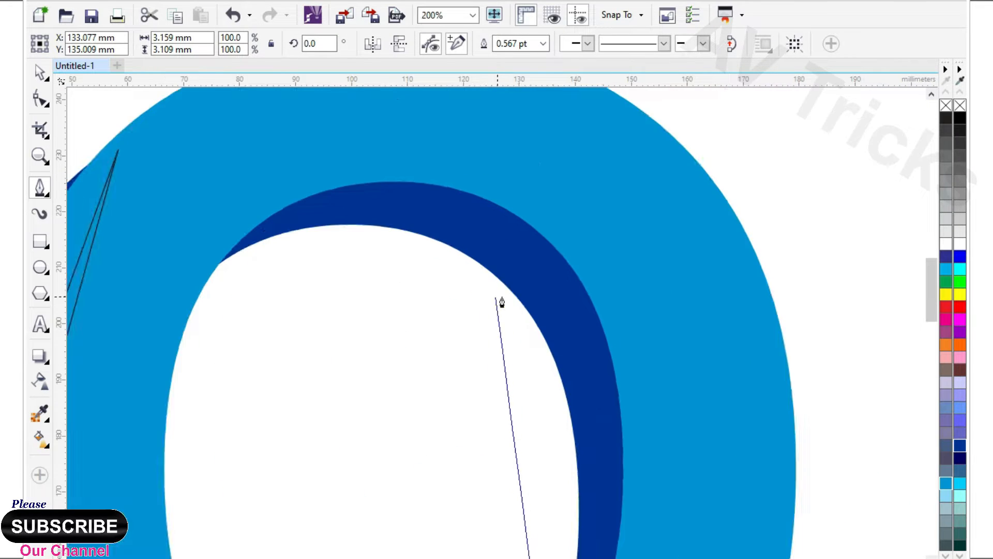
{"action": "left_click", "coordinate": [500, 277]}
{"action": "scroll", "coordinate": [595, 341], "scroll_direction": "down", "scroll_amount": 2}
{"action": "scroll", "coordinate": [432, 313], "scroll_direction": "up", "scroll_amount": 2}
{"action": "left_click", "coordinate": [415, 353]}
{"action": "scroll", "coordinate": [308, 401], "scroll_direction": "down", "scroll_amount": 1}
{"action": "left_click", "coordinate": [331, 344]}
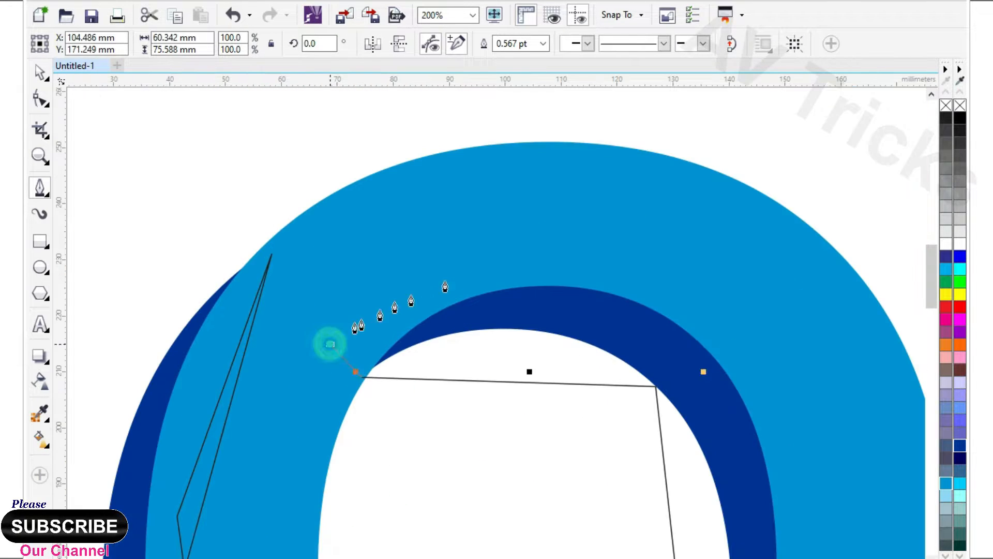
Close the counter shadow outline with points inside the light-blue stroke across the top and down the right side to the tail.
{"action": "left_click", "coordinate": [478, 270]}
{"action": "left_click", "coordinate": [606, 268]}
{"action": "scroll", "coordinate": [560, 324], "scroll_direction": "up", "scroll_amount": 1}
{"action": "left_click", "coordinate": [583, 313]}
{"action": "left_click", "coordinate": [621, 399]}
{"action": "scroll", "coordinate": [537, 273], "scroll_direction": "down", "scroll_amount": 1}
{"action": "left_click", "coordinate": [588, 427]}
{"action": "left_click", "coordinate": [576, 472]}
{"action": "left_click", "coordinate": [544, 533]}
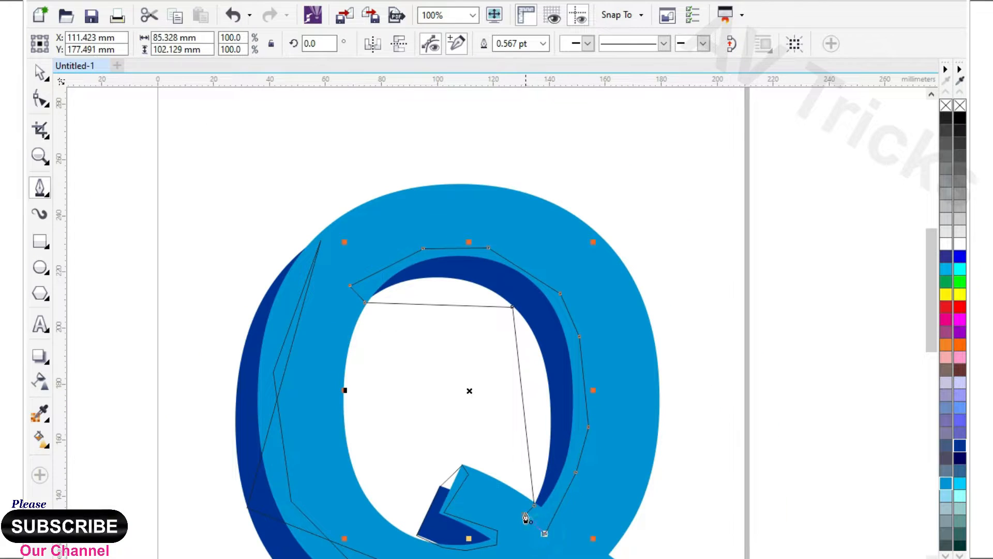
{"action": "left_click", "coordinate": [524, 515]}
Select all nodes of the three outlines with the Shape tool and convert their line segments to curves.
{"action": "left_click", "coordinate": [43, 100]}
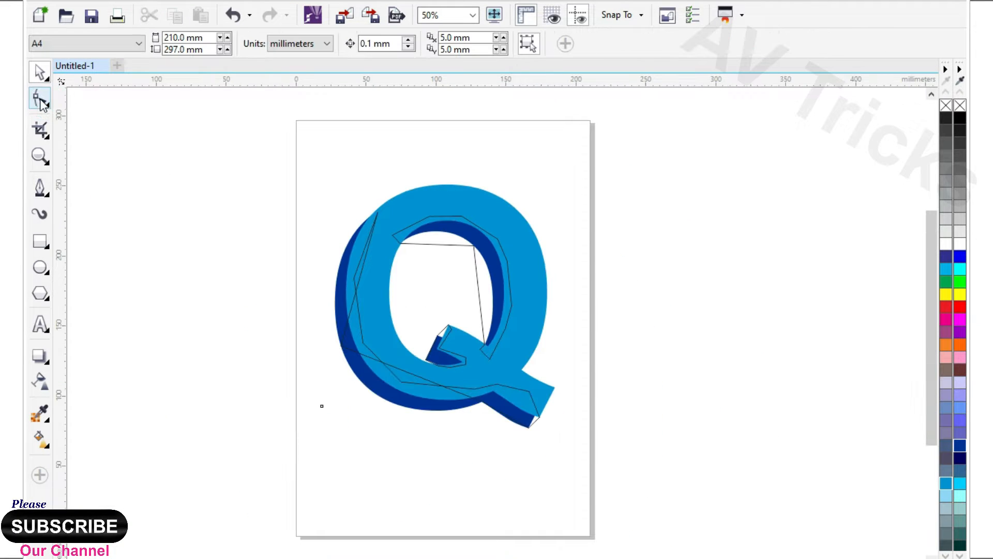
{"action": "left_click", "coordinate": [359, 328]}
{"action": "left_click", "coordinate": [486, 269]}
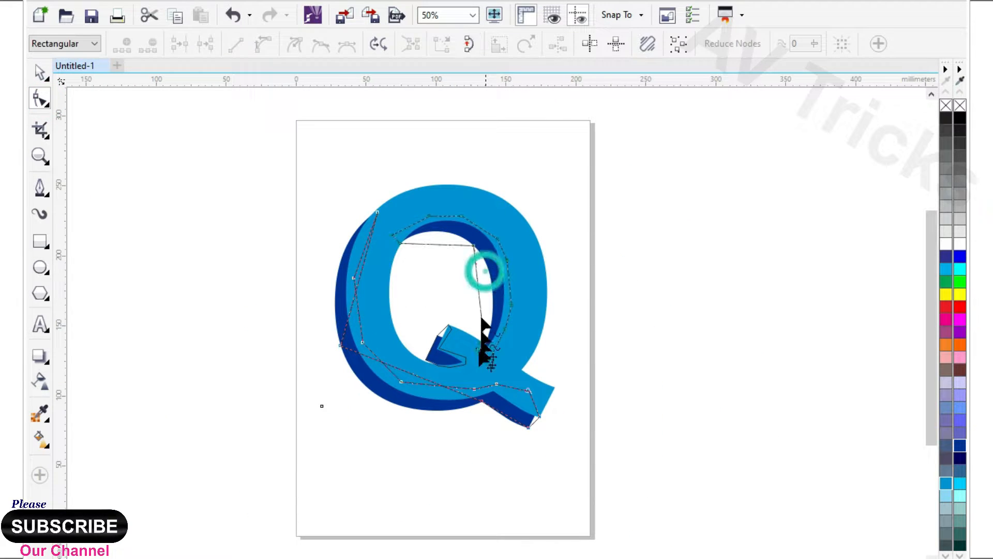
{"action": "left_click", "coordinate": [445, 354]}
{"action": "left_click_drag", "start_coordinate": [261, 191], "coordinate": [614, 473]}
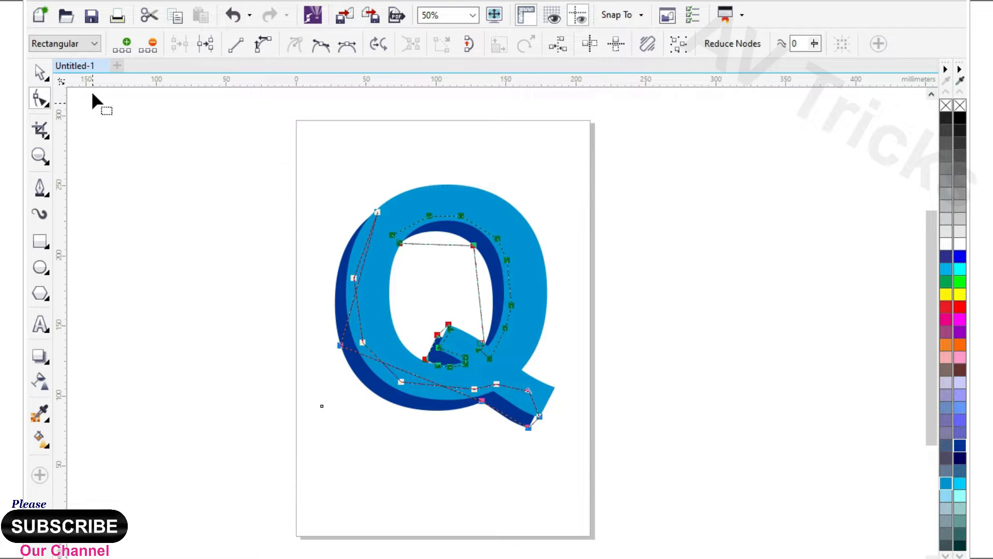
{"action": "left_click", "coordinate": [233, 49]}
{"action": "left_click", "coordinate": [256, 42]}
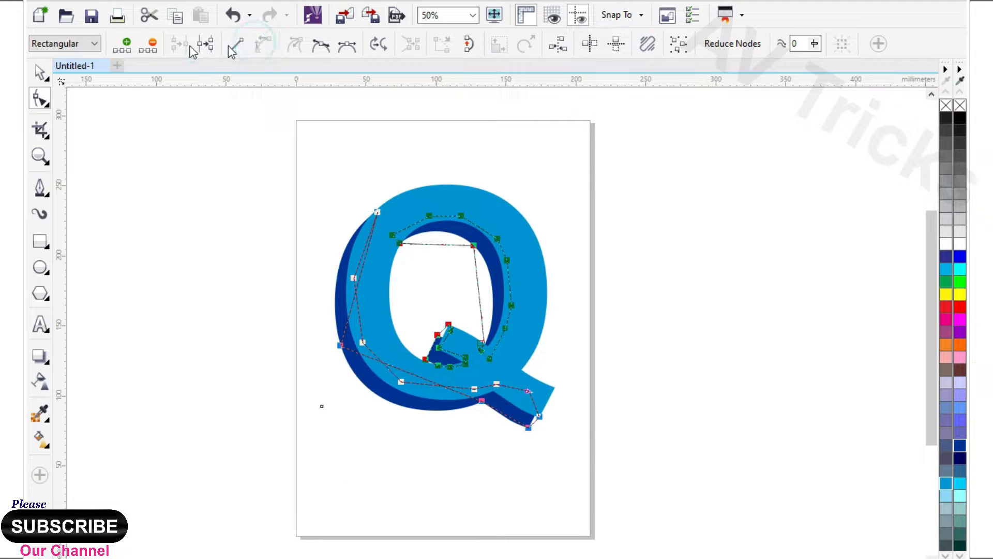
{"action": "left_click", "coordinate": [84, 163]}
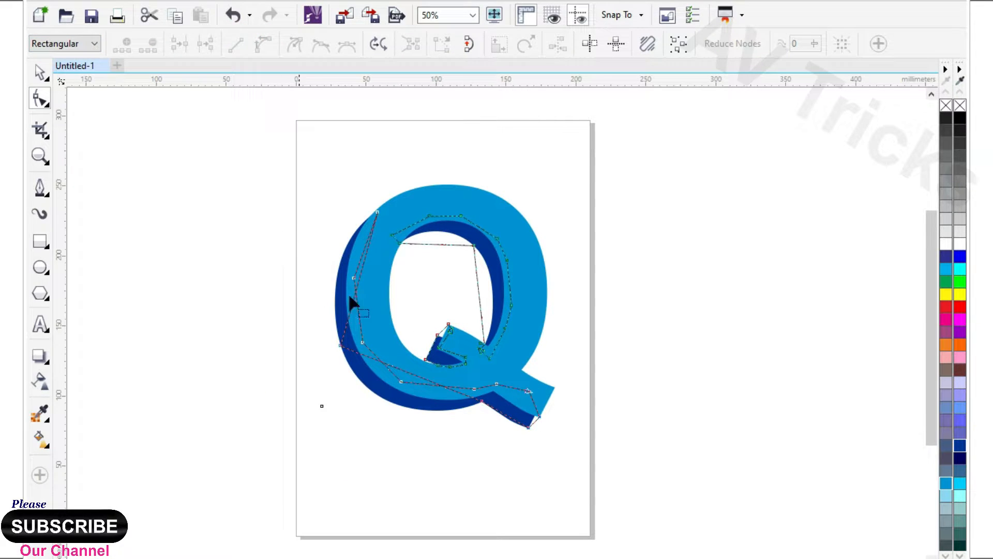
Bend the outer outline's upper-left segment to follow the dark-blue Q's outer edge.
{"action": "scroll", "coordinate": [350, 297], "scroll_direction": "up", "scroll_amount": 5}
{"action": "left_click_drag", "start_coordinate": [392, 299], "coordinate": [310, 226]}
{"action": "scroll", "coordinate": [355, 219], "scroll_direction": "down", "scroll_amount": 2}
{"action": "left_click", "coordinate": [400, 173]}
{"action": "scroll", "coordinate": [329, 194], "scroll_direction": "up", "scroll_amount": 2}
{"action": "left_click_drag", "start_coordinate": [468, 151], "coordinate": [472, 148]}
{"action": "left_click_drag", "start_coordinate": [310, 226], "coordinate": [296, 237]}
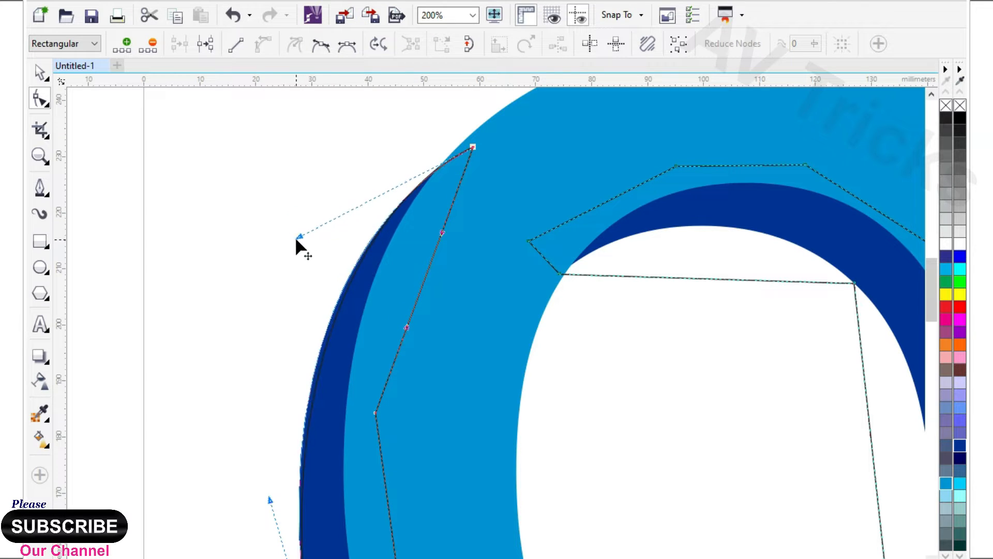
Bend the outer outline's bottom segment and adjust its curve handles to match the dark-blue Q's lower edge.
{"action": "scroll", "coordinate": [296, 238], "scroll_direction": "down", "scroll_amount": 4}
{"action": "scroll", "coordinate": [496, 333], "scroll_direction": "up", "scroll_amount": 4}
{"action": "left_click_drag", "start_coordinate": [508, 276], "coordinate": [415, 349]}
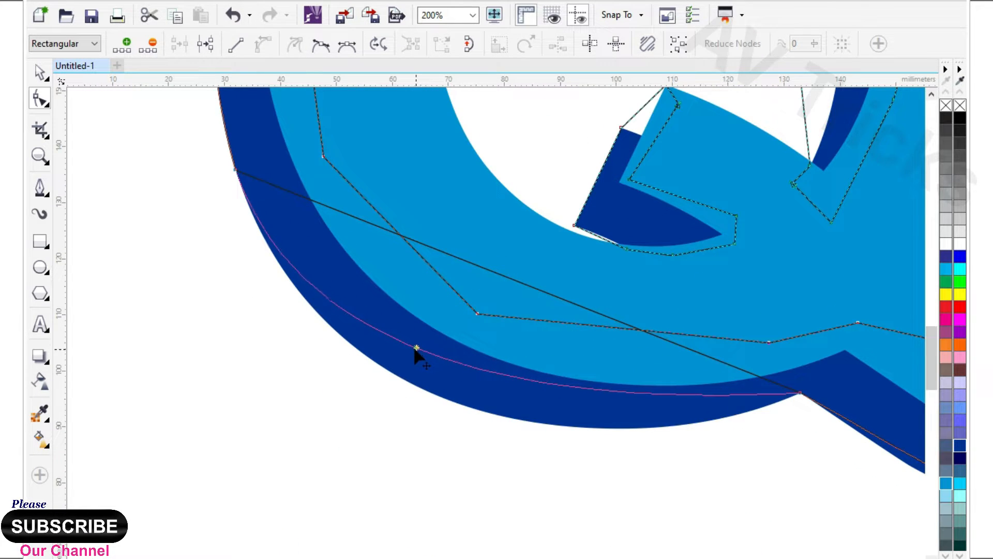
{"action": "scroll", "coordinate": [402, 357], "scroll_direction": "down", "scroll_amount": 4}
{"action": "scroll", "coordinate": [595, 316], "scroll_direction": "up", "scroll_amount": 4}
{"action": "left_click", "coordinate": [593, 308]}
{"action": "left_click_drag", "start_coordinate": [271, 324], "coordinate": [305, 415]}
{"action": "scroll", "coordinate": [414, 381], "scroll_direction": "down", "scroll_amount": 2}
{"action": "scroll", "coordinate": [311, 311], "scroll_direction": "up", "scroll_amount": 2}
{"action": "left_click_drag", "start_coordinate": [311, 311], "coordinate": [304, 323]}
{"action": "scroll", "coordinate": [423, 418], "scroll_direction": "down", "scroll_amount": 2}
{"action": "scroll", "coordinate": [423, 422], "scroll_direction": "up", "scroll_amount": 1}
{"action": "left_click_drag", "start_coordinate": [417, 389], "coordinate": [408, 381]}
Curve the outline segment beneath the outer tail to match the dark-blue tail's lower edge.
{"action": "scroll", "coordinate": [407, 382], "scroll_direction": "down", "scroll_amount": 1}
{"action": "scroll", "coordinate": [565, 371], "scroll_direction": "up", "scroll_amount": 2}
{"action": "left_click_drag", "start_coordinate": [559, 333], "coordinate": [521, 359]}
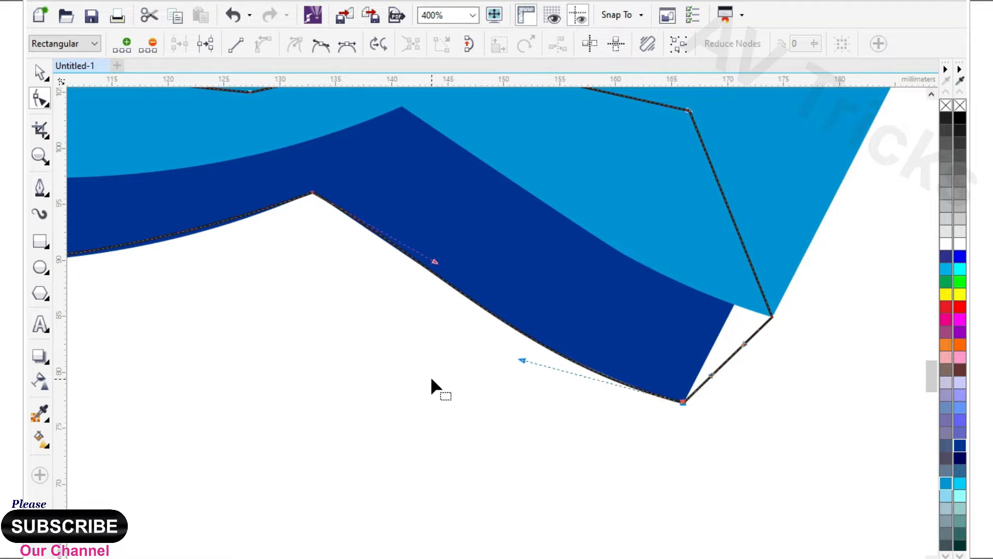
Bend the counter outline's right segment and adjust its handles to follow the dark-blue inner edge down to the tail.
{"action": "scroll", "coordinate": [590, 395], "scroll_direction": "down", "scroll_amount": 2}
{"action": "scroll", "coordinate": [422, 235], "scroll_direction": "up", "scroll_amount": 1}
{"action": "scroll", "coordinate": [422, 235], "scroll_direction": "up", "scroll_amount": 1}
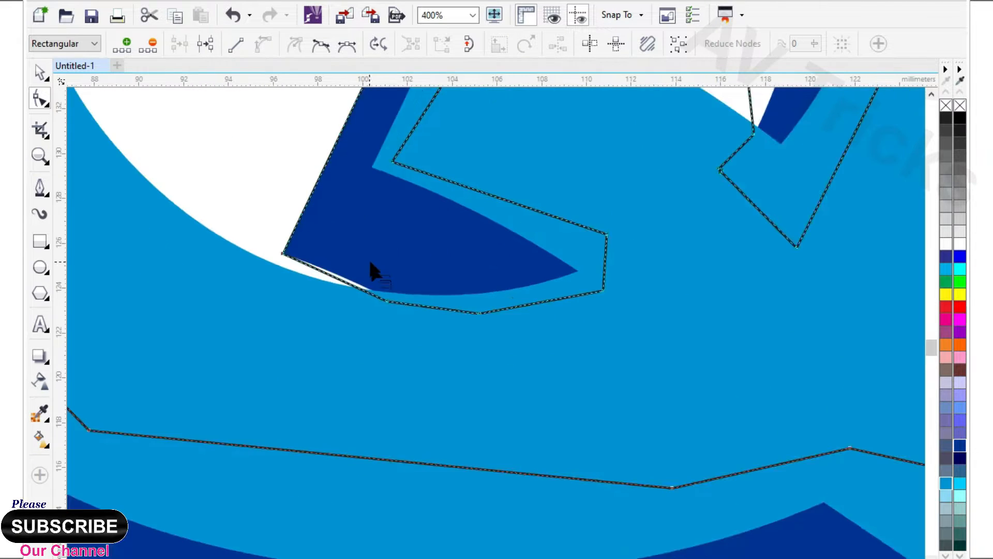
{"action": "scroll", "coordinate": [370, 269], "scroll_direction": "up", "scroll_amount": 1}
{"action": "scroll", "coordinate": [380, 367], "scroll_direction": "down", "scroll_amount": 3}
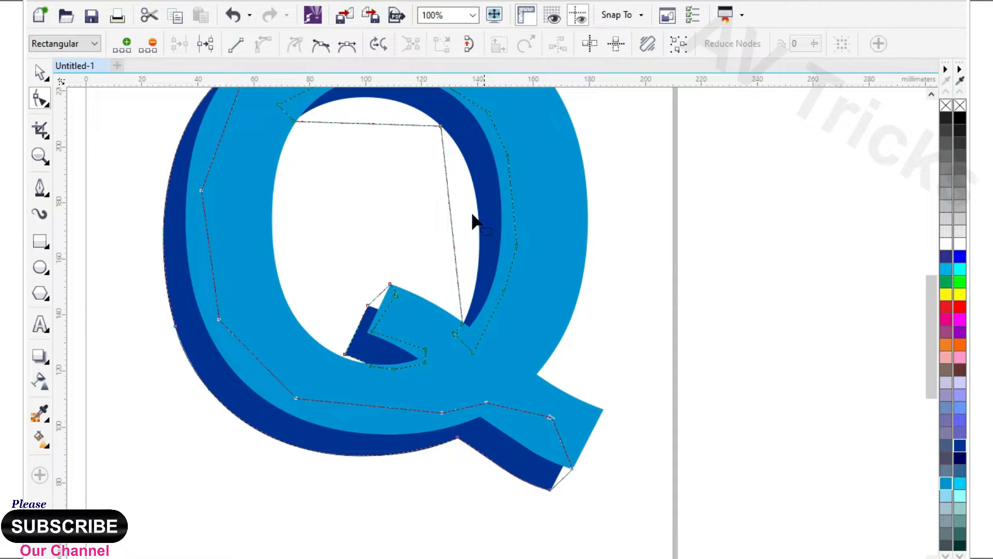
{"action": "scroll", "coordinate": [475, 221], "scroll_direction": "up", "scroll_amount": 1}
{"action": "left_click_drag", "start_coordinate": [433, 222], "coordinate": [478, 255]}
{"action": "scroll", "coordinate": [476, 254], "scroll_direction": "down", "scroll_amount": 1}
{"action": "scroll", "coordinate": [452, 230], "scroll_direction": "up", "scroll_amount": 1}
{"action": "left_click_drag", "start_coordinate": [534, 400], "coordinate": [551, 301]}
{"action": "scroll", "coordinate": [552, 301], "scroll_direction": "down", "scroll_amount": 1}
{"action": "scroll", "coordinate": [564, 422], "scroll_direction": "up", "scroll_amount": 1}
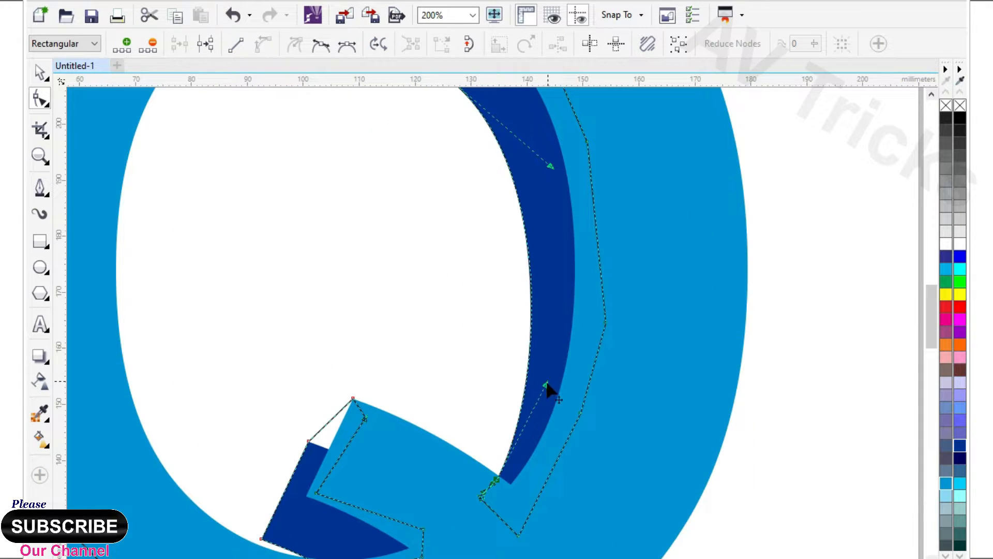
Bend the counter outline's top segment into an arch along the dark-blue inner edge and adjust both of its handles.
{"action": "scroll", "coordinate": [548, 391], "scroll_direction": "down", "scroll_amount": 1}
{"action": "scroll", "coordinate": [424, 206], "scroll_direction": "up", "scroll_amount": 2}
{"action": "left_click_drag", "start_coordinate": [492, 407], "coordinate": [500, 308]}
{"action": "left_click", "coordinate": [158, 393]}
{"action": "left_click_drag", "start_coordinate": [365, 292], "coordinate": [303, 269]}
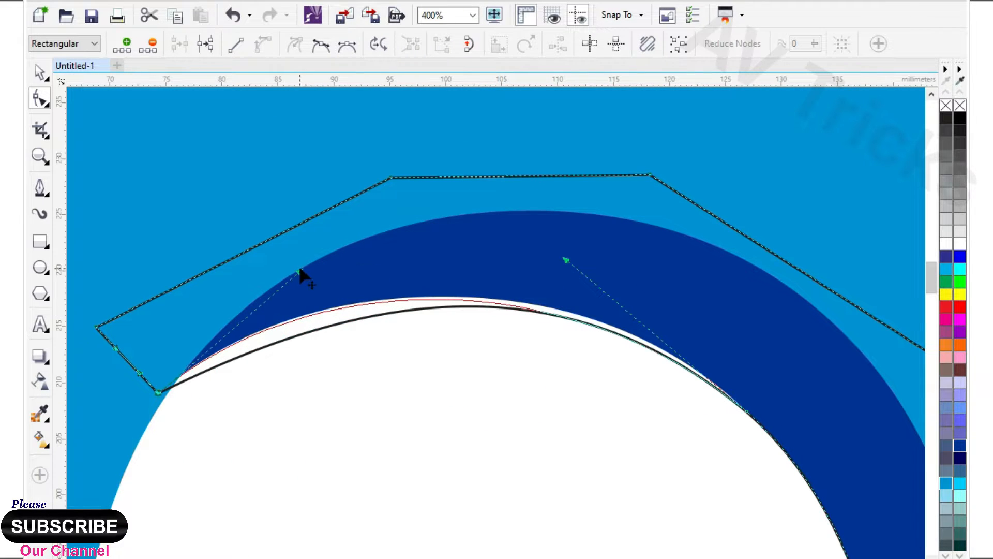
{"action": "left_click_drag", "start_coordinate": [566, 260], "coordinate": [584, 250]}
Fine-tune the curve handles around the counter outline's upper-right node, then deselect the outlines.
{"action": "scroll", "coordinate": [498, 265], "scroll_direction": "down", "scroll_amount": 1}
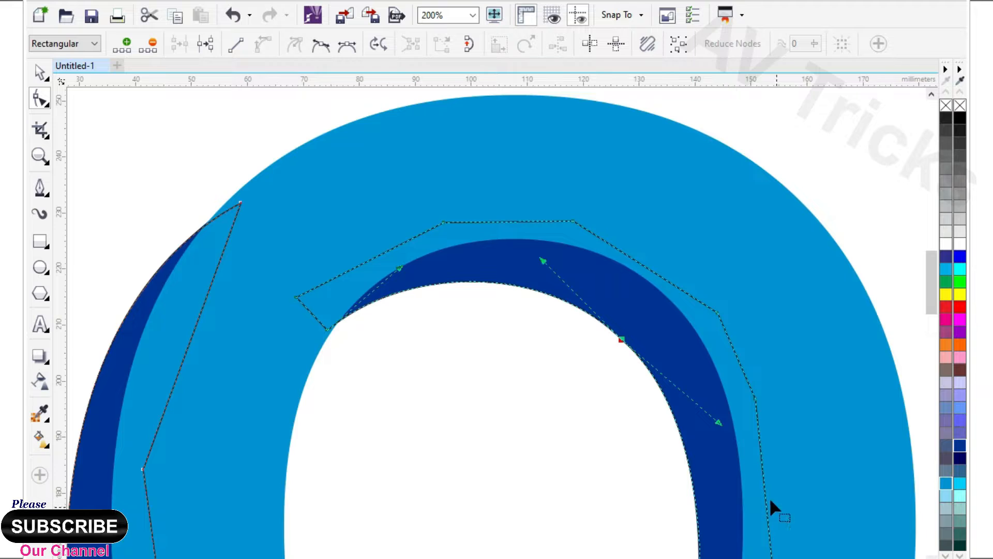
{"action": "scroll", "coordinate": [749, 492], "scroll_direction": "up", "scroll_amount": 1}
{"action": "left_click_drag", "start_coordinate": [690, 353], "coordinate": [690, 357]}
{"action": "scroll", "coordinate": [585, 407], "scroll_direction": "down", "scroll_amount": 1}
{"action": "scroll", "coordinate": [444, 198], "scroll_direction": "up", "scroll_amount": 1}
{"action": "left_click", "coordinate": [476, 237]}
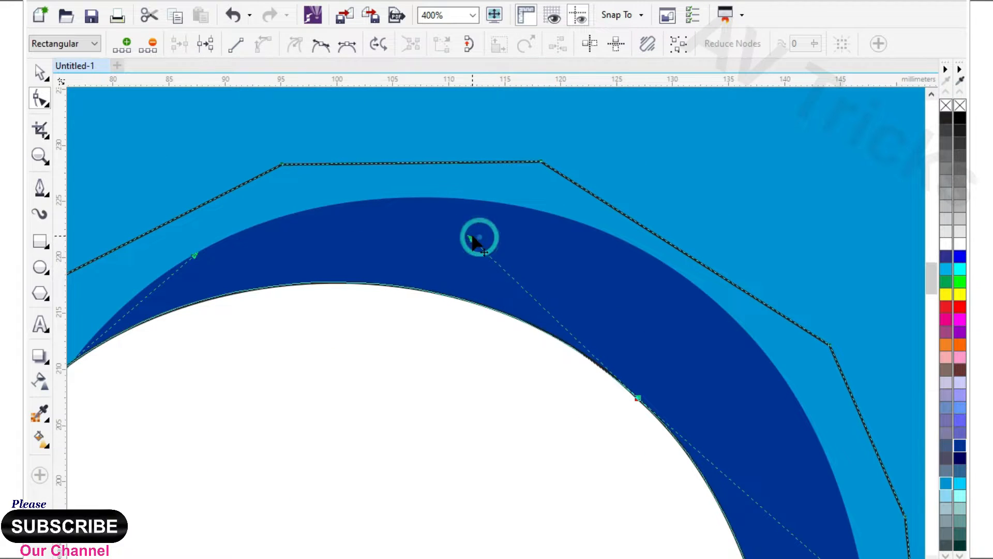
{"action": "scroll", "coordinate": [477, 237], "scroll_direction": "down", "scroll_amount": 2}
{"action": "left_click", "coordinate": [40, 71]}
{"action": "left_click", "coordinate": [696, 223]}
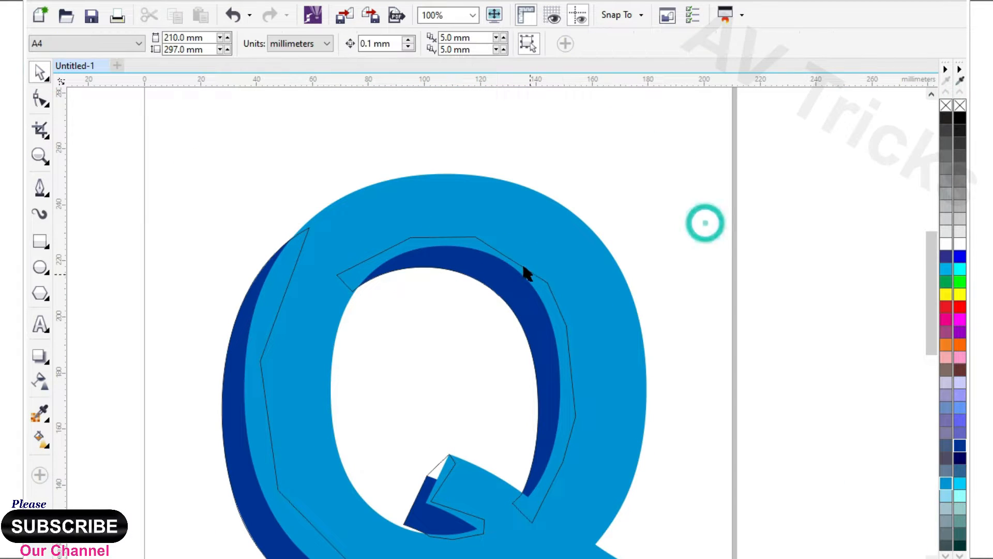
Fill the counter's shadow shape with a linear gradient running downward from light blue through pale cyan to dark blue, then deselect it.
{"action": "left_click", "coordinate": [481, 262]}
{"action": "left_click", "coordinate": [37, 439]}
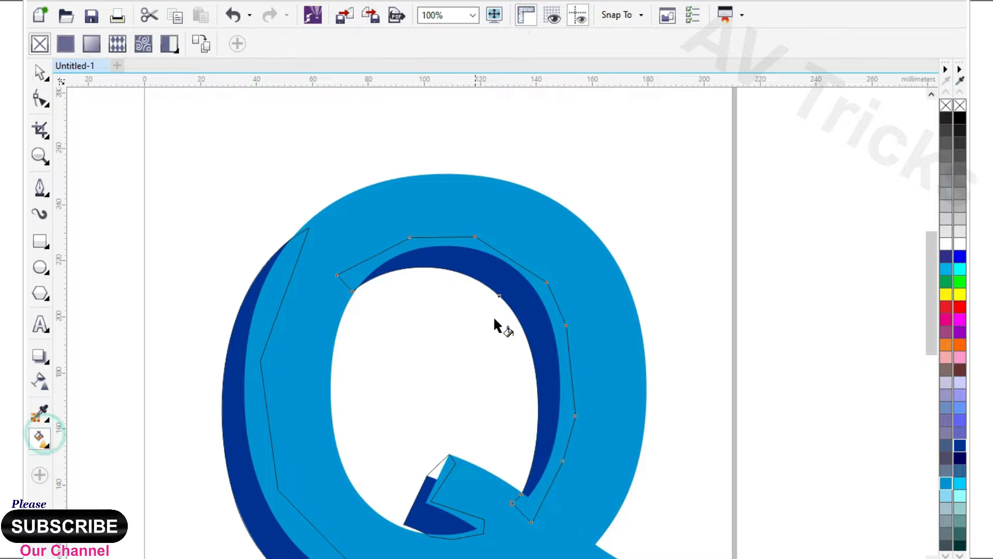
{"action": "left_click_drag", "start_coordinate": [499, 284], "coordinate": [554, 486]}
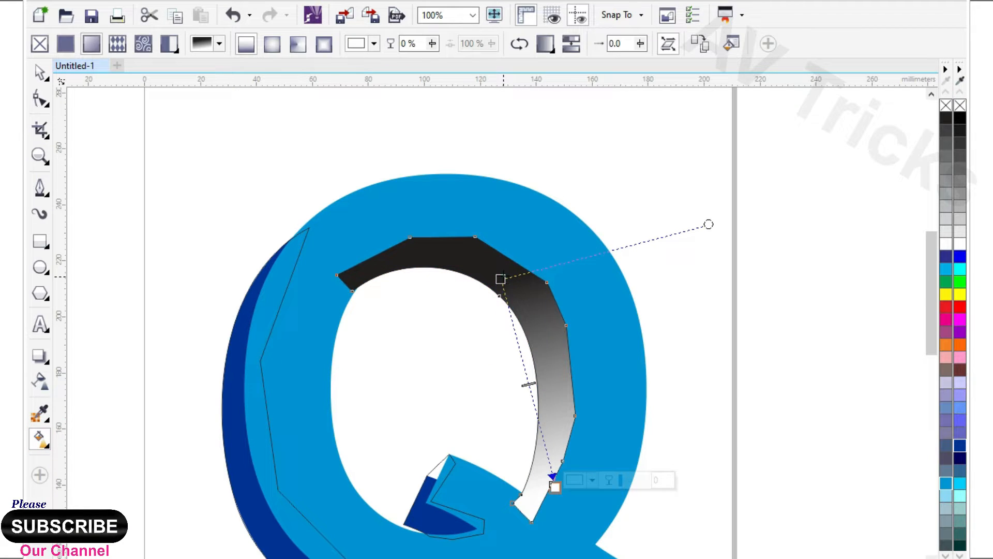
{"action": "left_click", "coordinate": [946, 482]}
{"action": "double_click", "coordinate": [511, 385]}
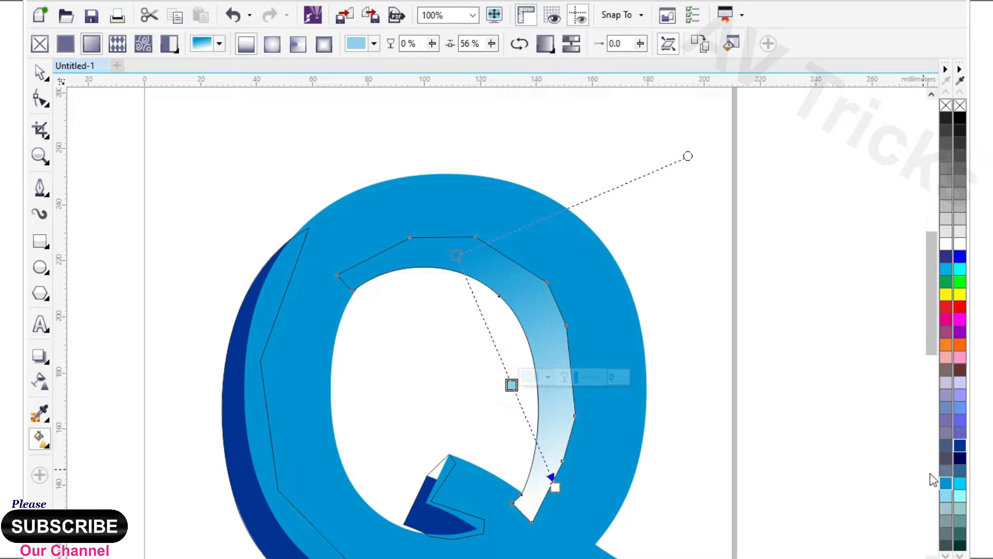
{"action": "left_click", "coordinate": [961, 496]}
{"action": "left_click", "coordinate": [554, 486]}
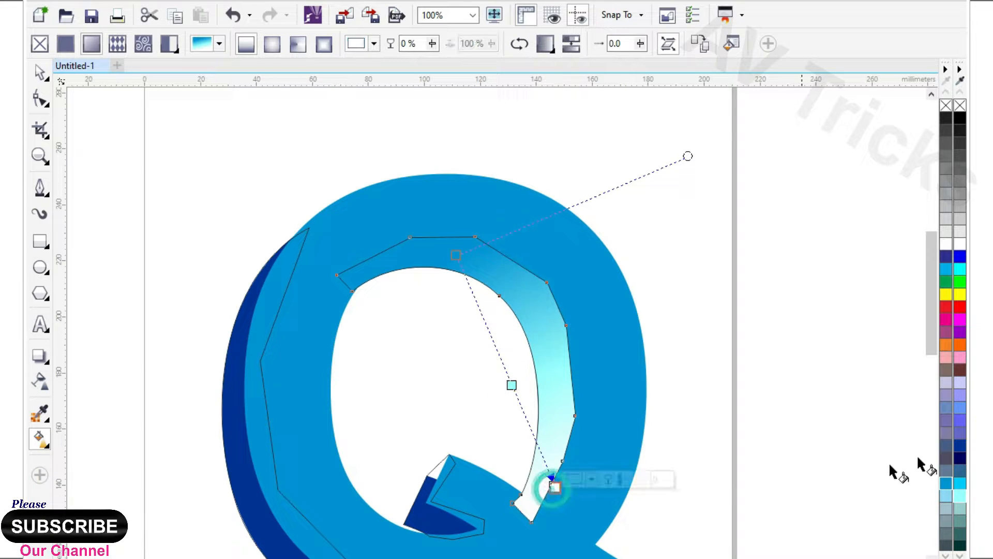
{"action": "left_click", "coordinate": [961, 448]}
{"action": "left_click_drag", "start_coordinate": [555, 486], "coordinate": [543, 450]}
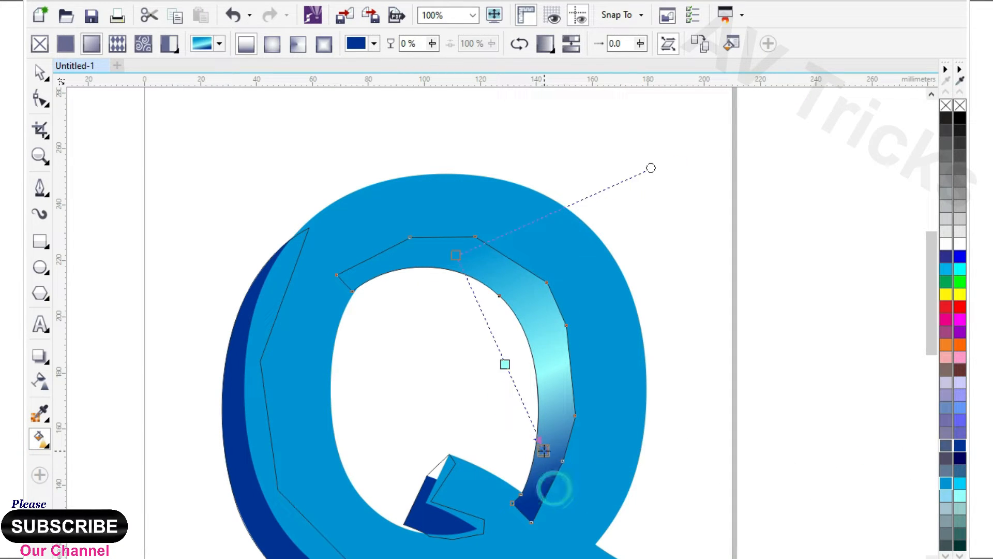
{"action": "left_click", "coordinate": [40, 81]}
{"action": "left_click", "coordinate": [295, 160]}
Bring the light-blue Q in front of all the shadow shapes.
{"action": "scroll", "coordinate": [489, 193], "scroll_direction": "down", "scroll_amount": 2}
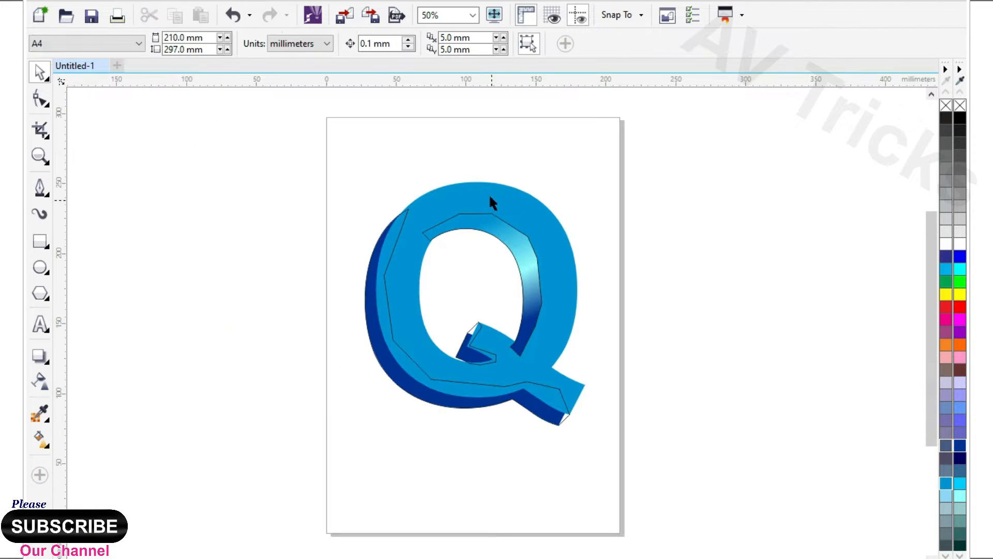
{"action": "left_click", "coordinate": [489, 194]}
{"action": "right_click", "coordinate": [489, 194]}
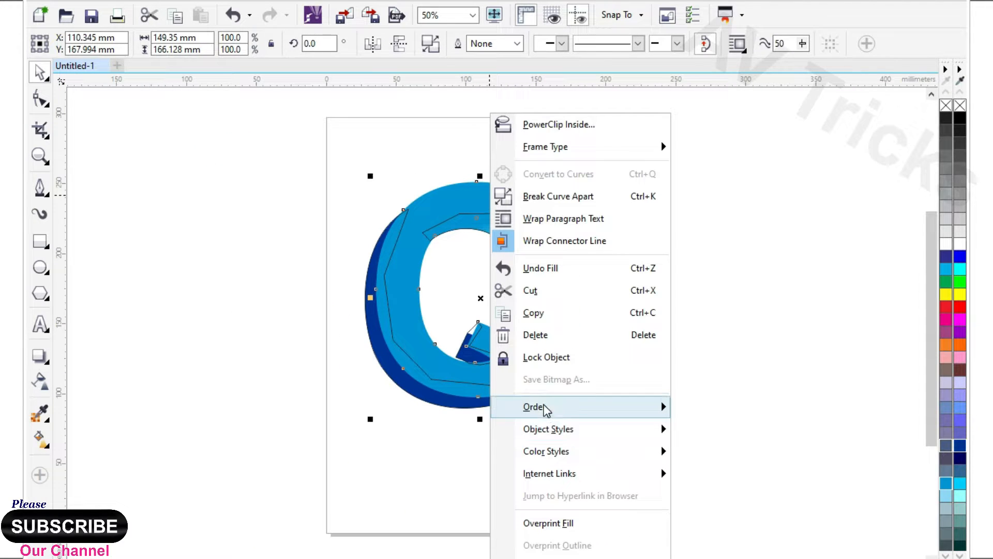
{"action": "mouse_move", "coordinate": [631, 409]}
{"action": "left_click", "coordinate": [734, 408]}
{"action": "left_click", "coordinate": [747, 389]}
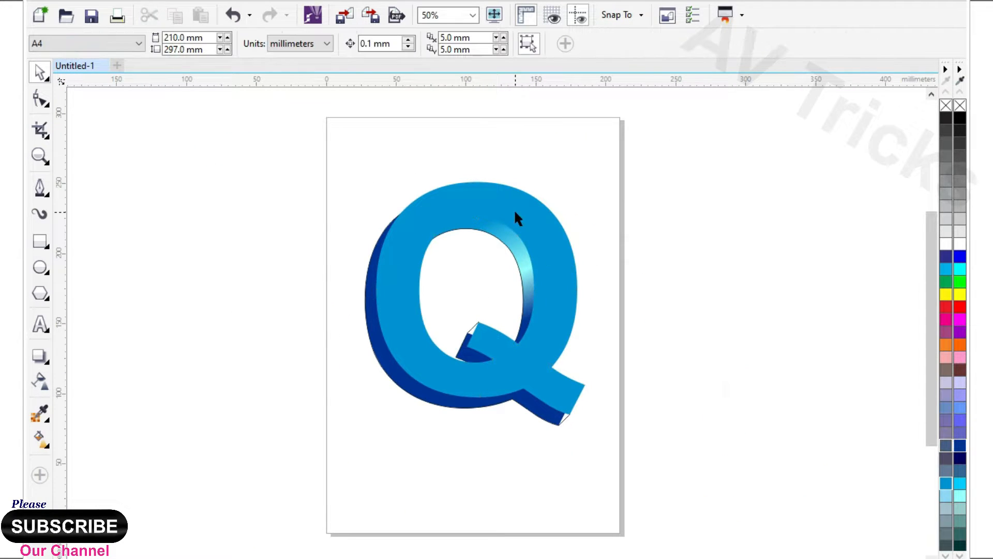
Add a one-step inward contour with a 2.891 mm offset to the light-blue Q.
{"action": "left_click", "coordinate": [514, 210]}
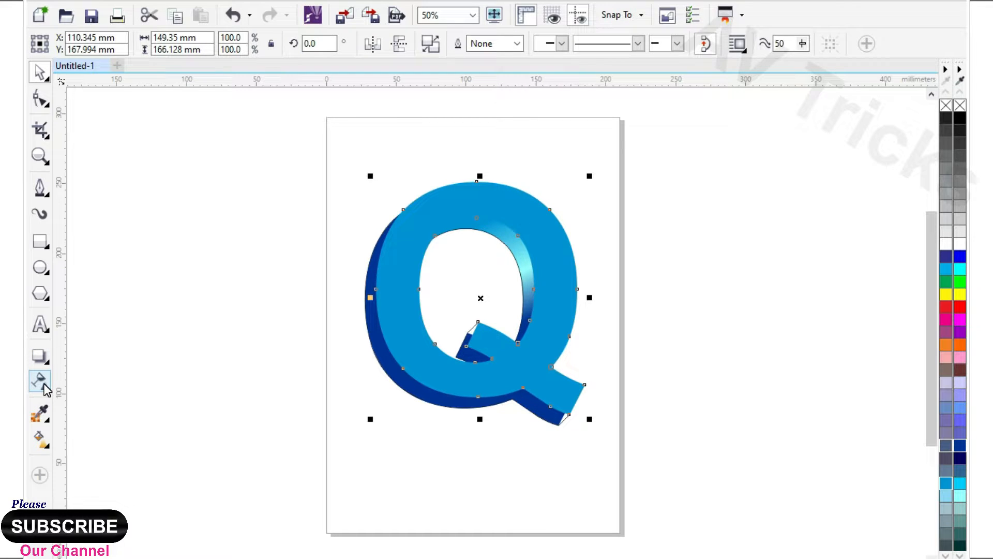
{"action": "left_click", "coordinate": [41, 356]}
{"action": "left_click", "coordinate": [82, 377]}
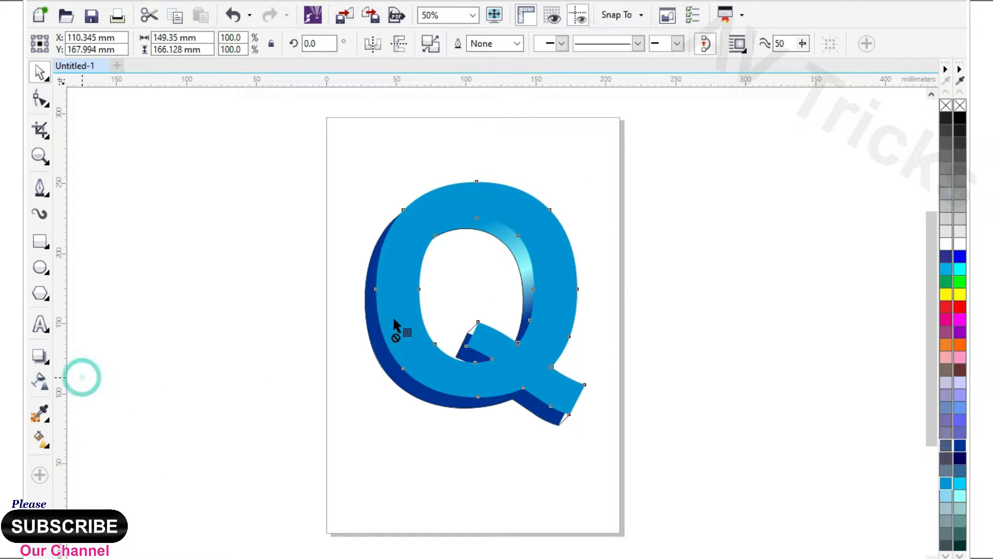
{"action": "scroll", "coordinate": [523, 205], "scroll_direction": "up", "scroll_amount": 2}
{"action": "left_click_drag", "start_coordinate": [533, 190], "coordinate": [543, 163]}
{"action": "scroll", "coordinate": [542, 171], "scroll_direction": "down", "scroll_amount": 2}
{"action": "left_click", "coordinate": [40, 74]}
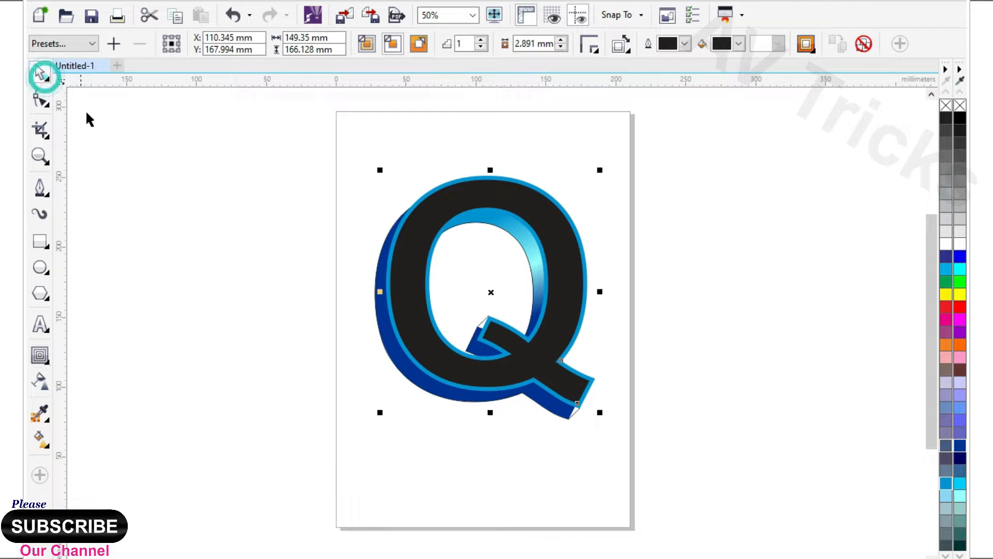
{"action": "left_click", "coordinate": [239, 231]}
Fill the black inner contour letter with light blue and recolor the outer Q behind it pale cyan.
{"action": "scroll", "coordinate": [492, 207], "scroll_direction": "up", "scroll_amount": 2}
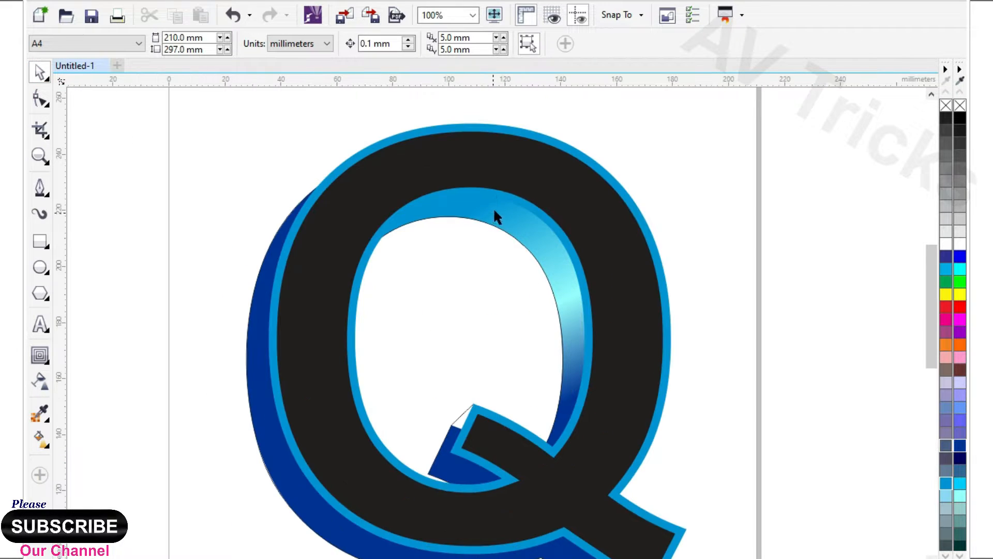
{"action": "left_click", "coordinate": [504, 153]}
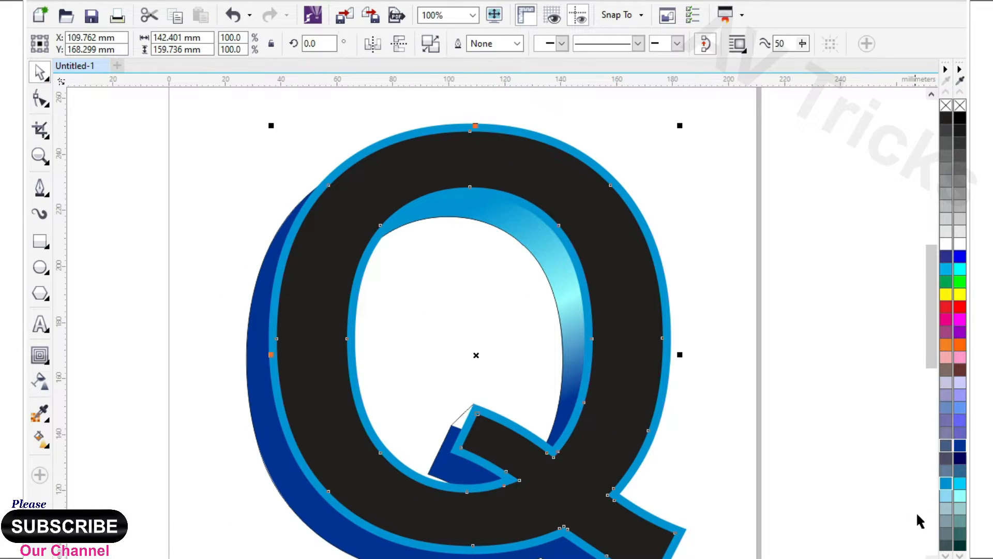
{"action": "left_click", "coordinate": [949, 484]}
{"action": "left_click", "coordinate": [462, 125]}
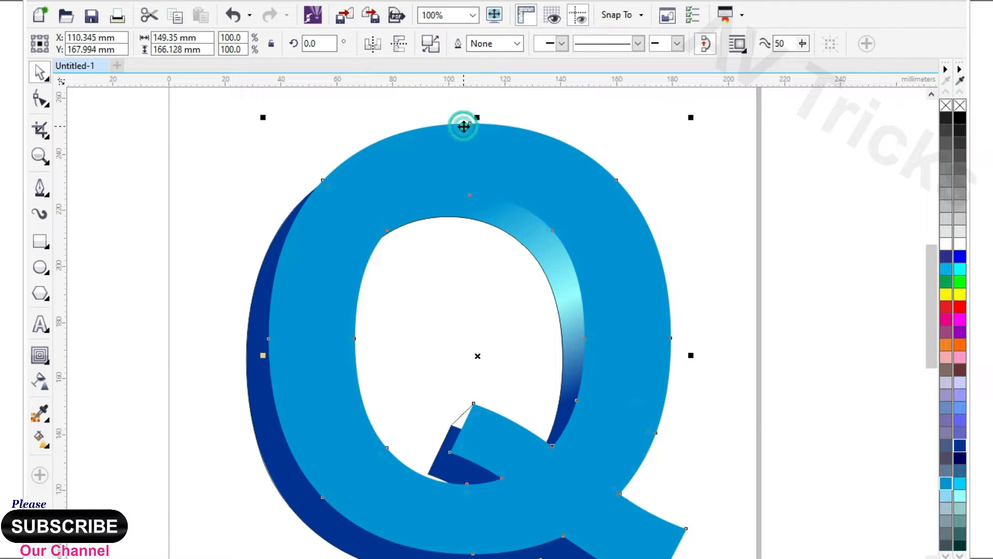
{"action": "right_click", "coordinate": [960, 495]}
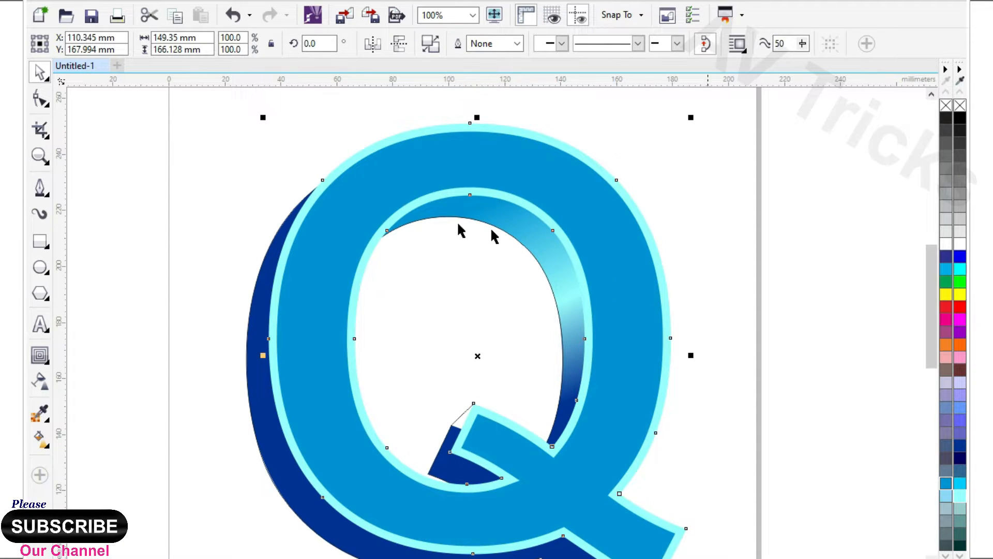
Apply a top-to-bottom linear gradient to the pale-cyan rim Q and add a white color stop near its middle.
{"action": "scroll", "coordinate": [357, 223], "scroll_direction": "down", "scroll_amount": 2}
{"action": "left_click", "coordinate": [39, 440]}
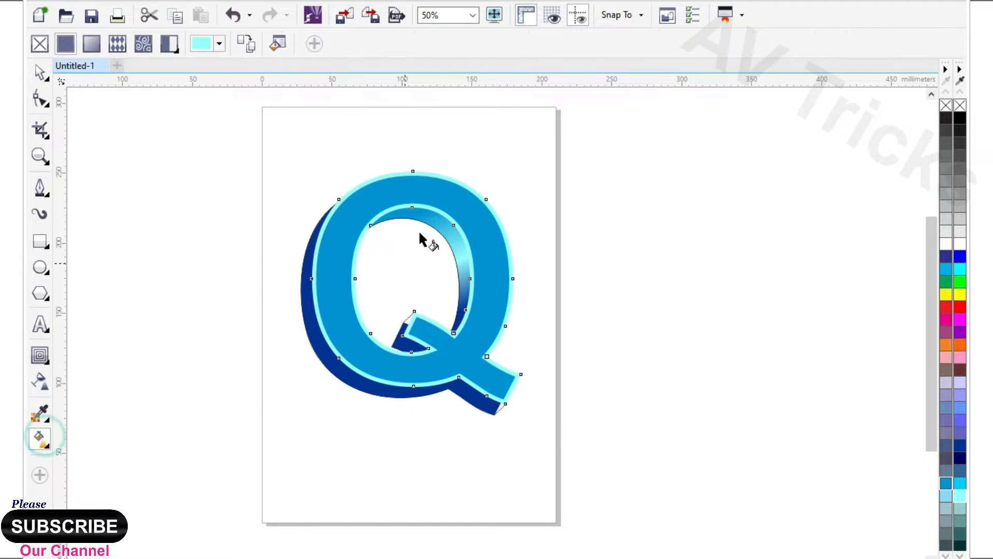
{"action": "left_click_drag", "start_coordinate": [400, 174], "coordinate": [433, 391]}
{"action": "double_click", "coordinate": [415, 273]}
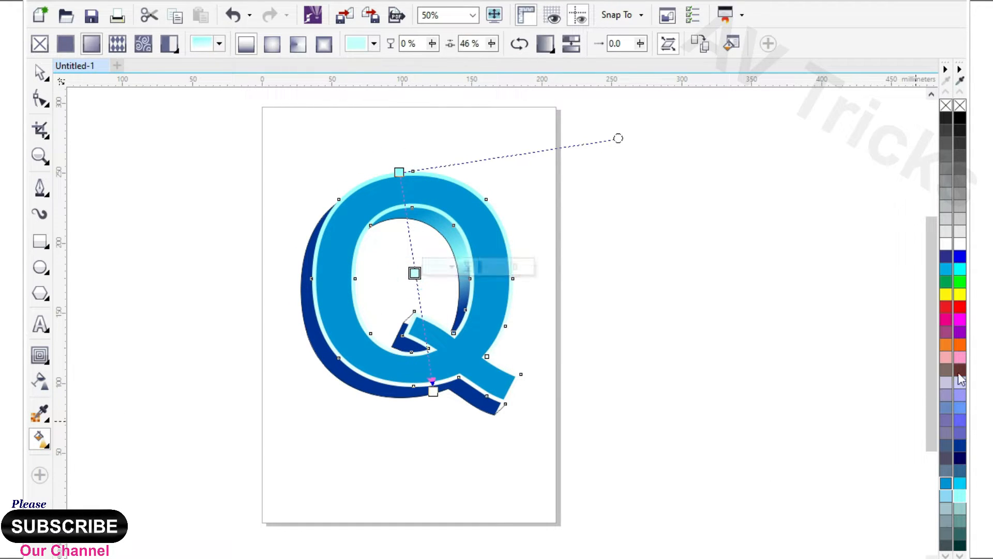
{"action": "left_click", "coordinate": [945, 243]}
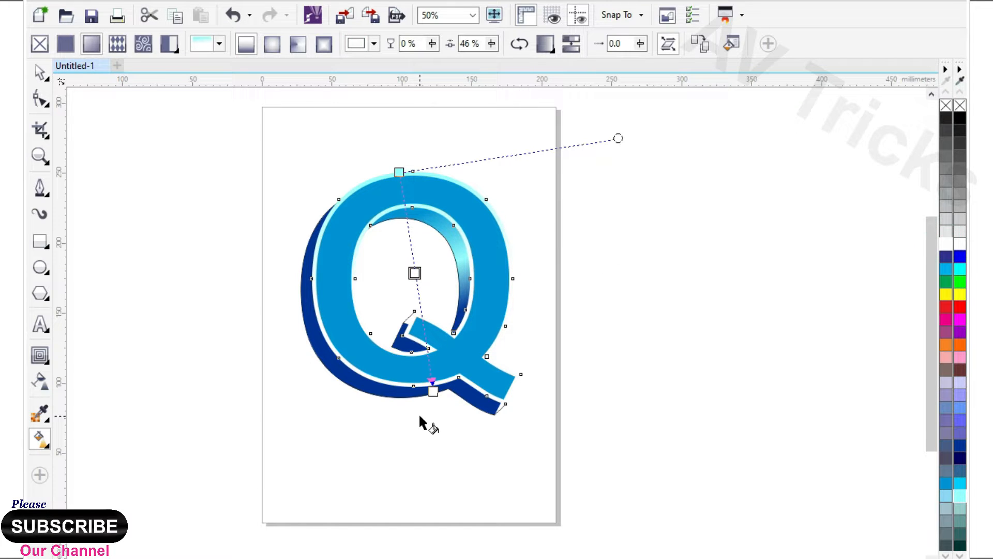
Set the rim gradient's lower end to bright cyan and adjust its starting point at the letter's top edge.
{"action": "left_click", "coordinate": [430, 392]}
{"action": "left_click", "coordinate": [959, 485]}
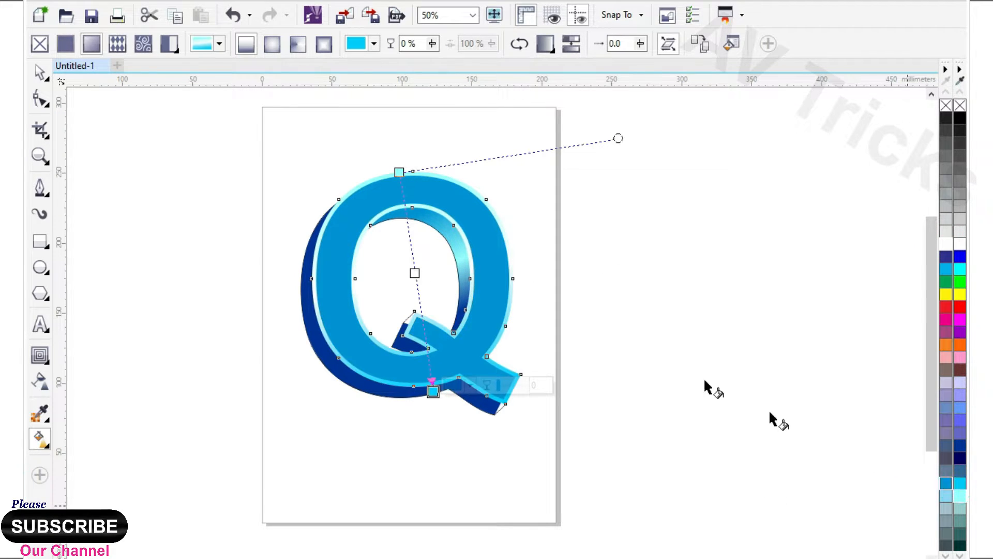
{"action": "scroll", "coordinate": [398, 164], "scroll_direction": "up", "scroll_amount": 2}
{"action": "left_click", "coordinate": [401, 183]}
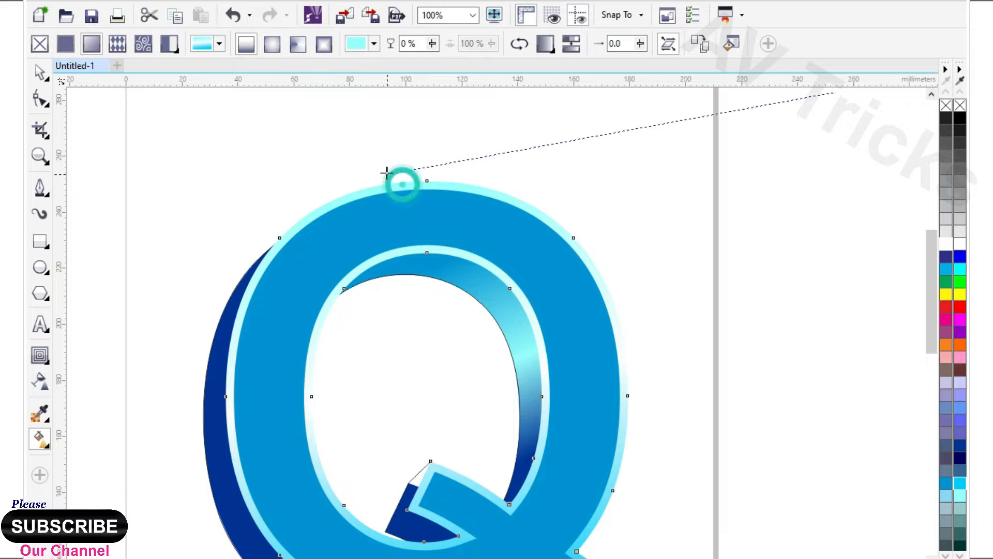
{"action": "scroll", "coordinate": [583, 269], "scroll_direction": "down", "scroll_amount": 2}
{"action": "left_click", "coordinate": [40, 72]}
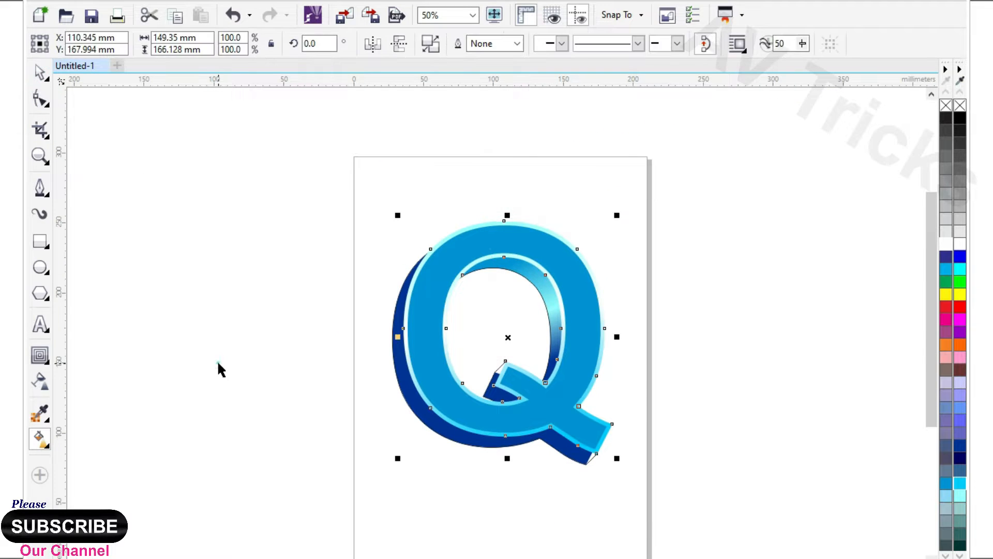
{"action": "left_click", "coordinate": [219, 368]}
{"action": "scroll", "coordinate": [403, 394], "scroll_direction": "up", "scroll_amount": 2}
{"action": "scroll", "coordinate": [525, 430], "scroll_direction": "down", "scroll_amount": 2}
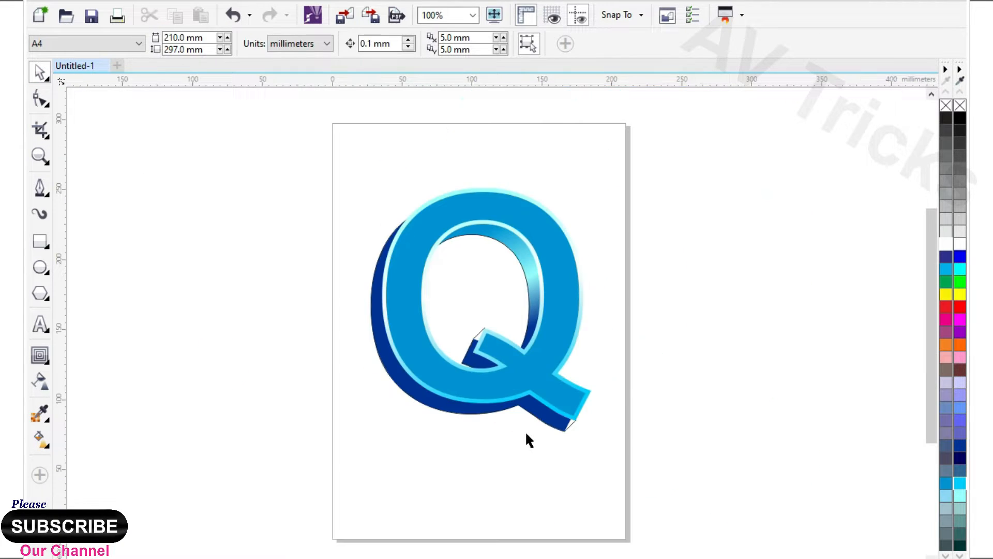
Fill the outer shadow outline along the Q's lower edge and tail with solid dark blue.
{"action": "scroll", "coordinate": [525, 429], "scroll_direction": "up", "scroll_amount": 2}
{"action": "left_click", "coordinate": [486, 385]}
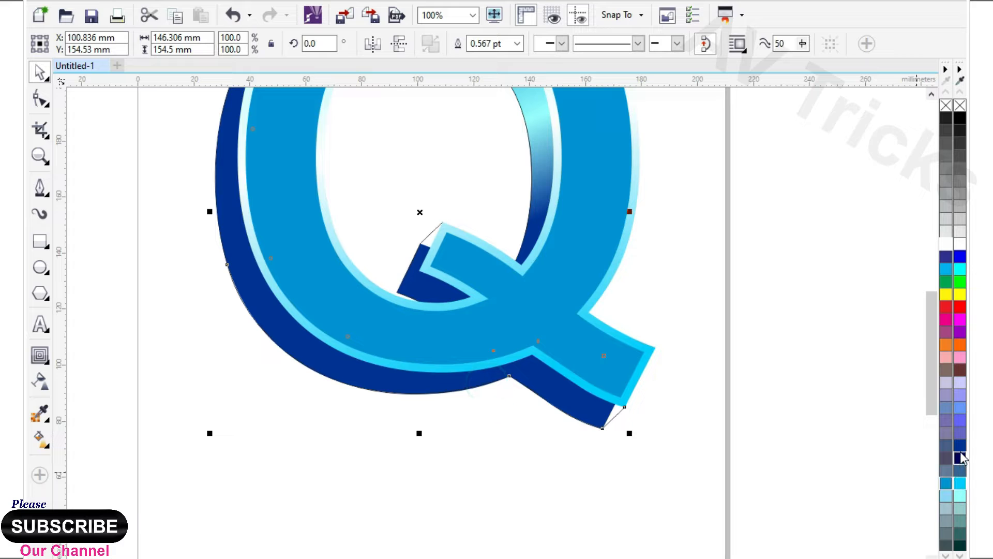
{"action": "left_click", "coordinate": [958, 454]}
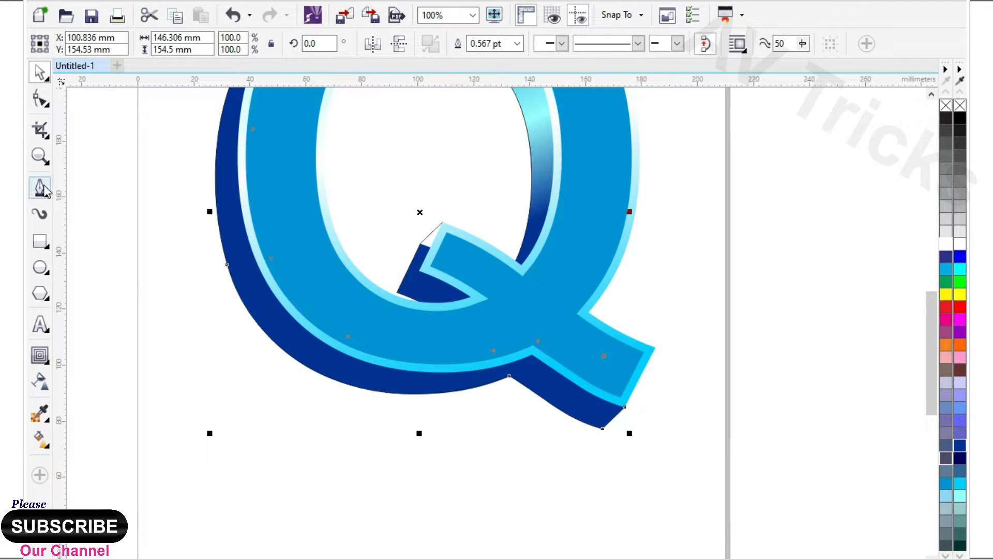
Draw a closed Pen outline about 56 mm wide and 38 mm high around the tail's shadow, starting its dividing edge at the notch.
{"action": "left_click", "coordinate": [42, 189]}
{"action": "left_click", "coordinate": [494, 445]}
{"action": "scroll", "coordinate": [508, 375], "scroll_direction": "up", "scroll_amount": 4}
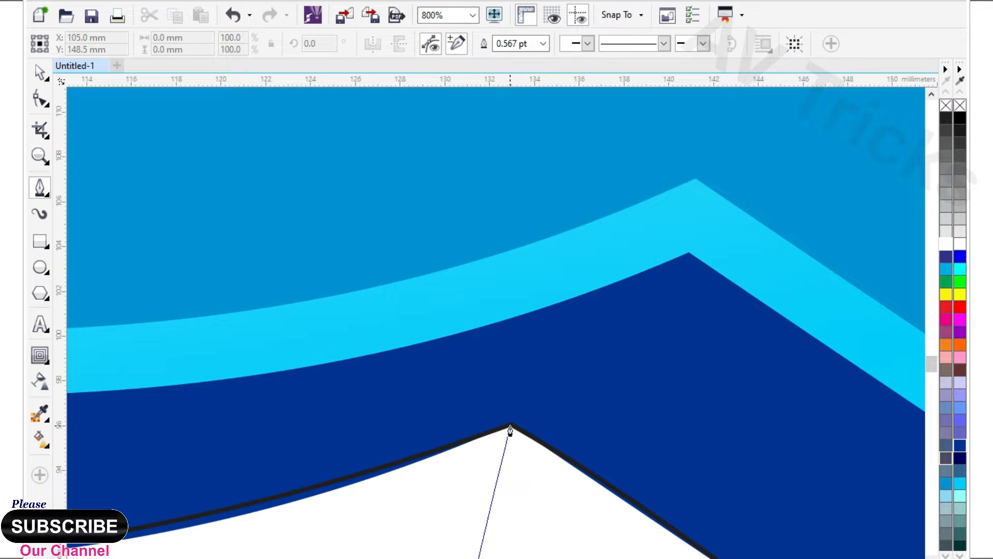
{"action": "left_click", "coordinate": [509, 426]}
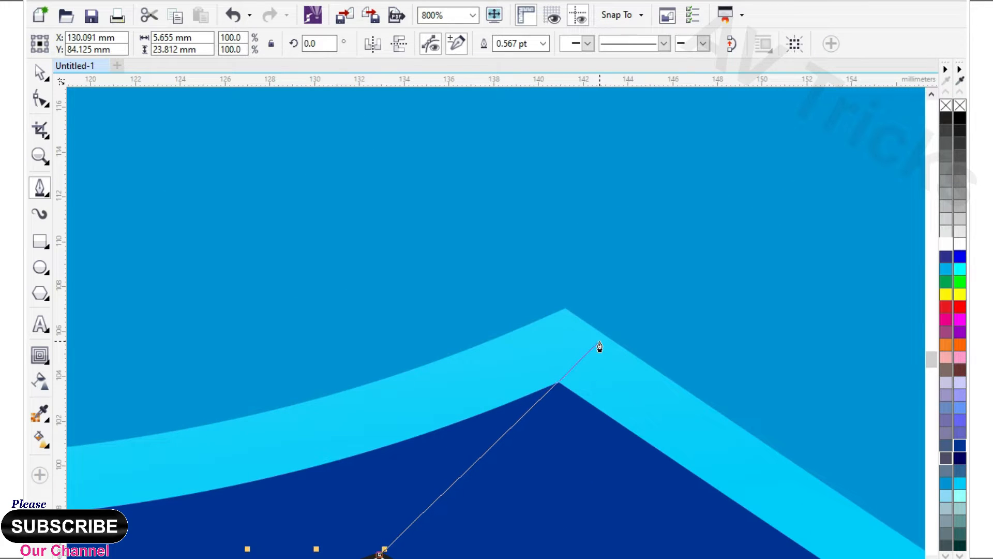
{"action": "left_click", "coordinate": [599, 346]}
{"action": "scroll", "coordinate": [483, 326], "scroll_direction": "down", "scroll_amount": 3}
{"action": "left_click", "coordinate": [731, 395]}
{"action": "left_click", "coordinate": [743, 470]}
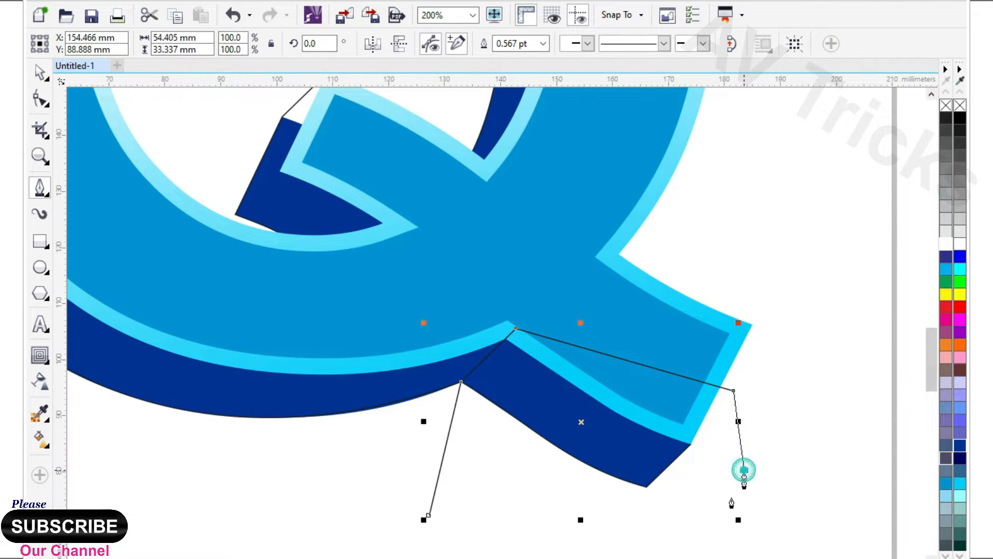
{"action": "left_click", "coordinate": [585, 542]}
{"action": "left_click", "coordinate": [429, 517]}
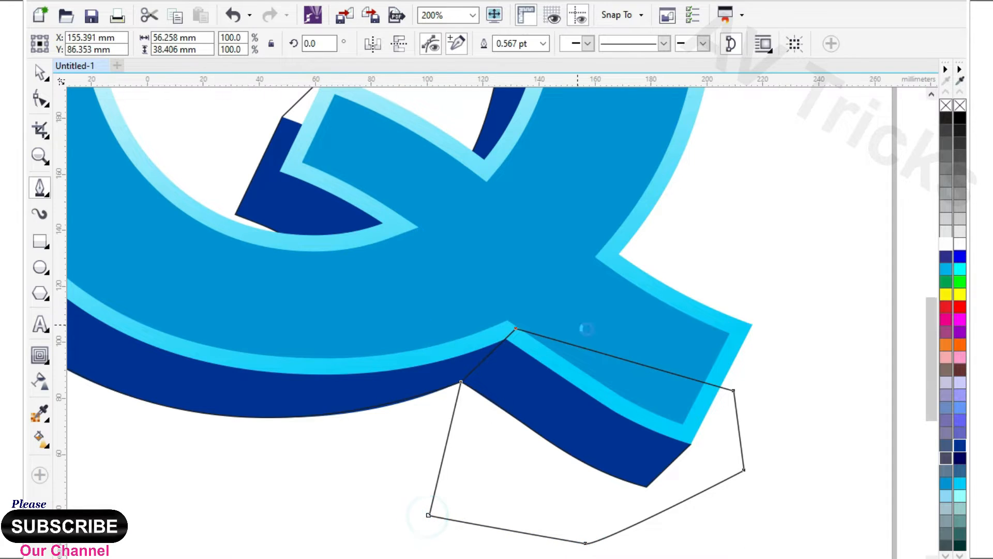
Shorten the outer shadow's curve handle at the tail notch and add a node on its lower-left arc to match the dark-blue edge.
{"action": "key", "text": "F3"}
{"action": "left_click", "coordinate": [40, 101]}
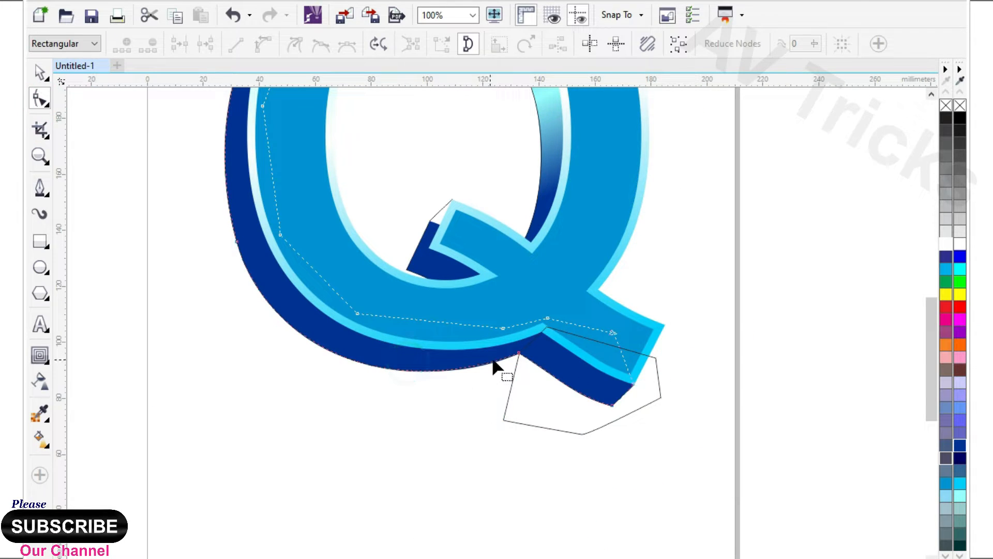
{"action": "left_click", "coordinate": [515, 356]}
{"action": "scroll", "coordinate": [430, 375], "scroll_direction": "up", "scroll_amount": 1}
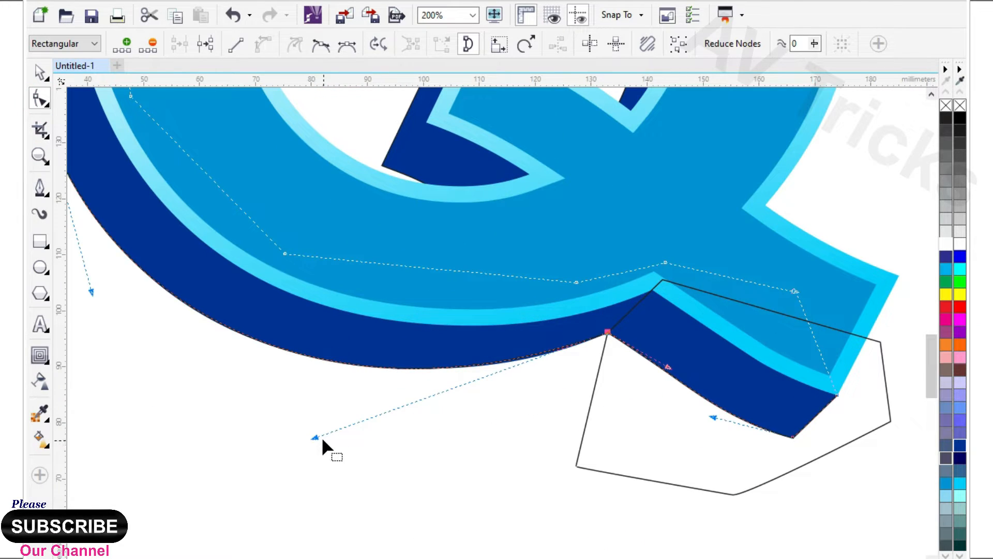
{"action": "left_click_drag", "start_coordinate": [313, 437], "coordinate": [341, 439]}
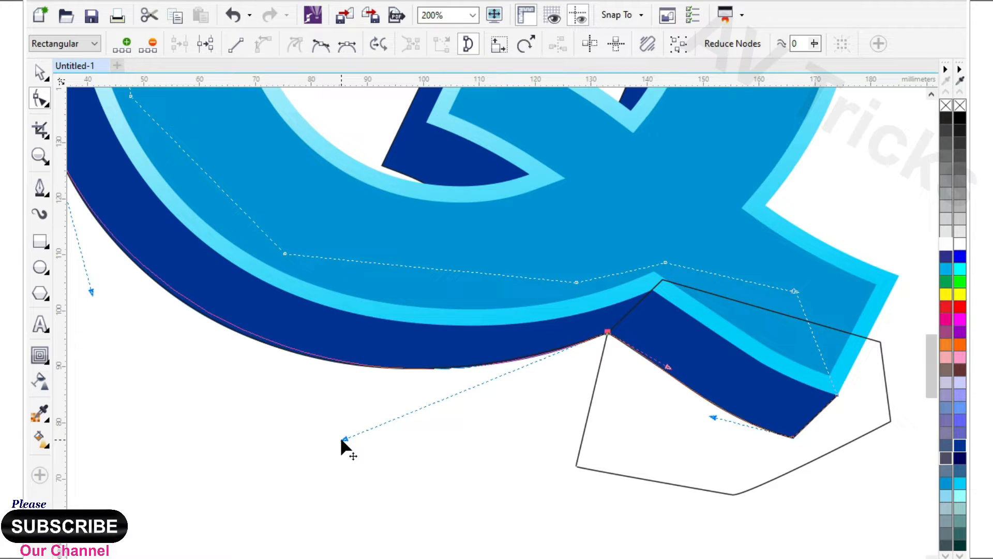
{"action": "double_click", "coordinate": [216, 318]}
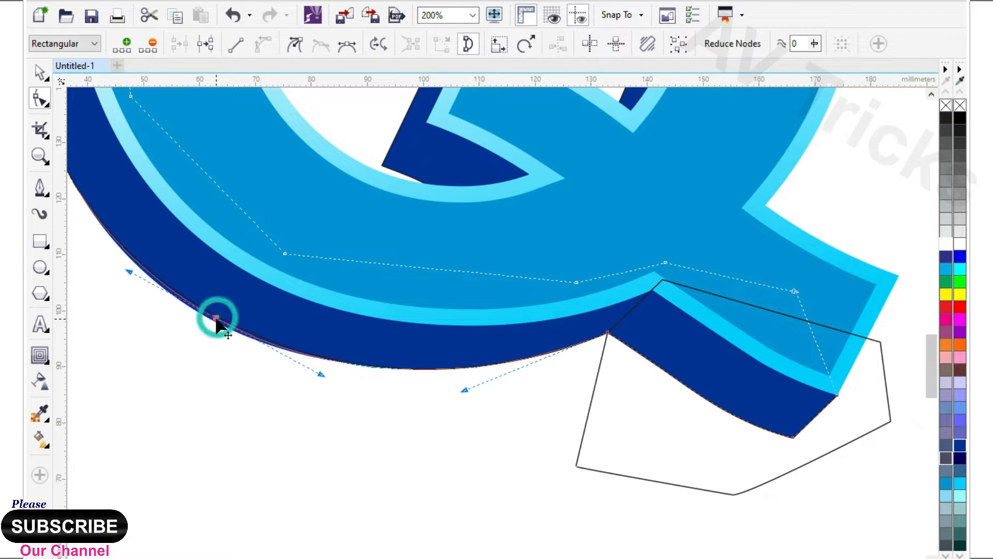
{"action": "scroll", "coordinate": [355, 372], "scroll_direction": "down", "scroll_amount": 1}
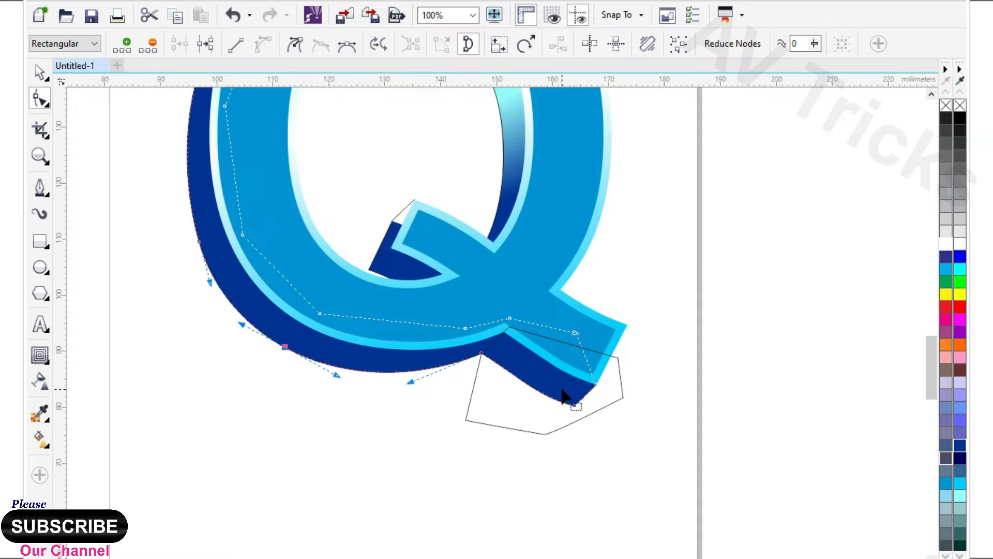
{"action": "scroll", "coordinate": [564, 396], "scroll_direction": "up", "scroll_amount": 1}
{"action": "left_click", "coordinate": [46, 78]}
{"action": "left_click", "coordinate": [35, 75]}
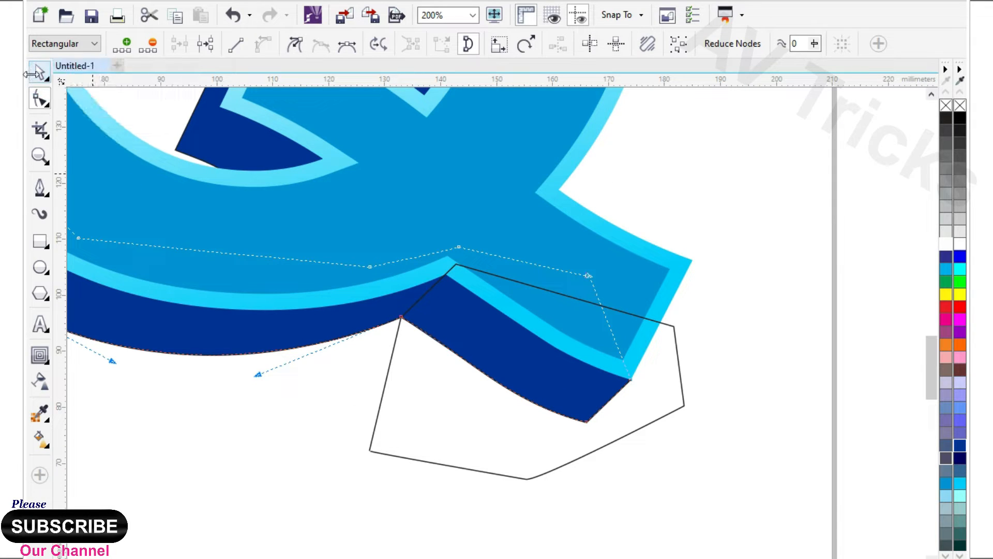
{"action": "scroll", "coordinate": [567, 482], "scroll_direction": "down", "scroll_amount": 1}
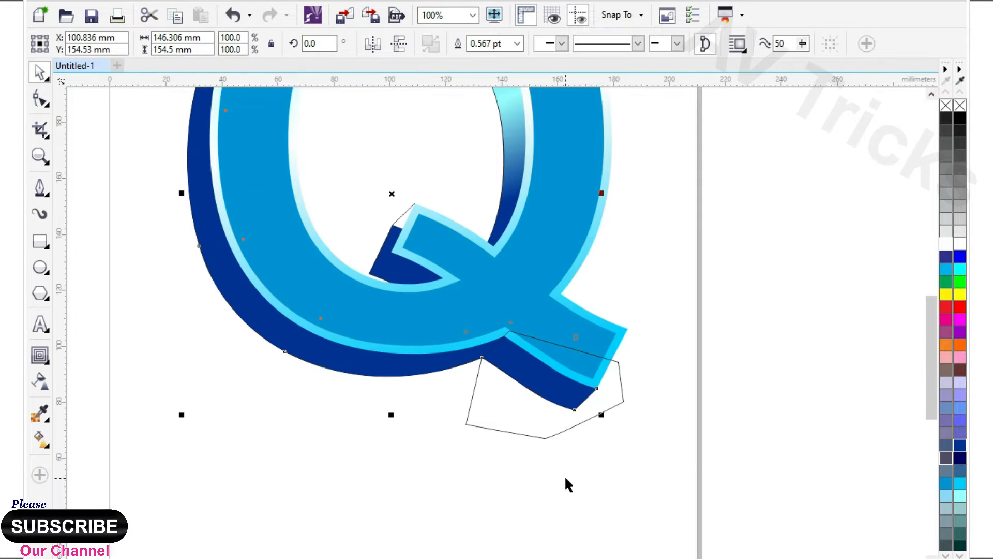
Intersect the tail outline with the outer shadow, fill the overlap below the Q's tail with dark navy, and delete the outline.
{"action": "left_click", "coordinate": [542, 443]}
{"action": "left_click", "coordinate": [350, 356], "text": "shift"}
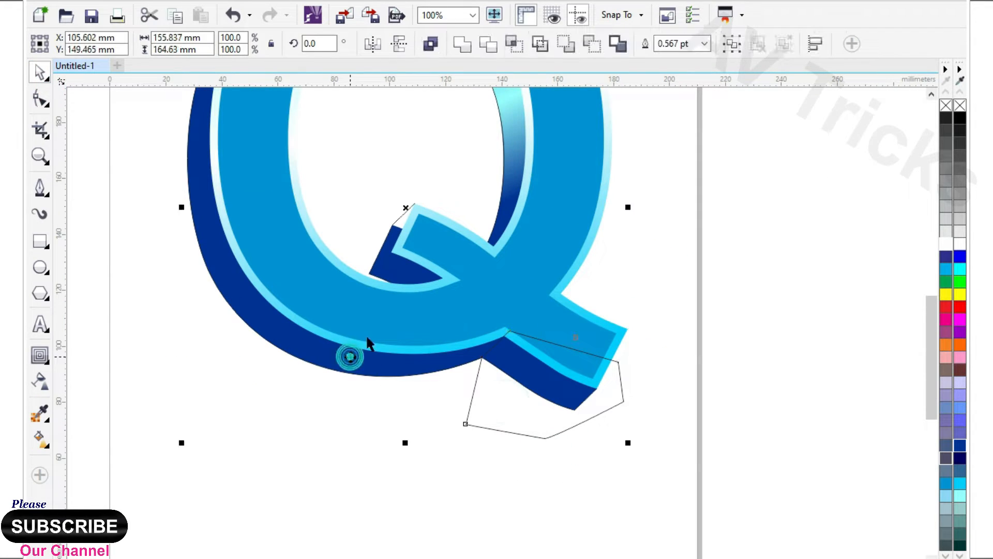
{"action": "left_click", "coordinate": [516, 43]}
{"action": "left_click", "coordinate": [959, 458]}
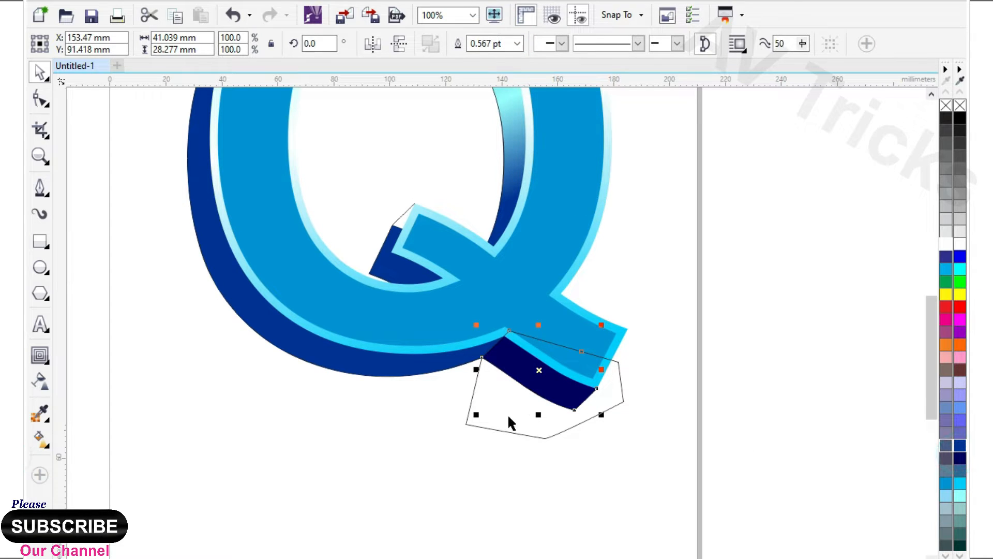
{"action": "left_click", "coordinate": [503, 415]}
{"action": "key", "text": "Delete"}
{"action": "scroll", "coordinate": [536, 424], "scroll_direction": "down", "scroll_amount": 1}
{"action": "scroll", "coordinate": [369, 325], "scroll_direction": "up", "scroll_amount": 1}
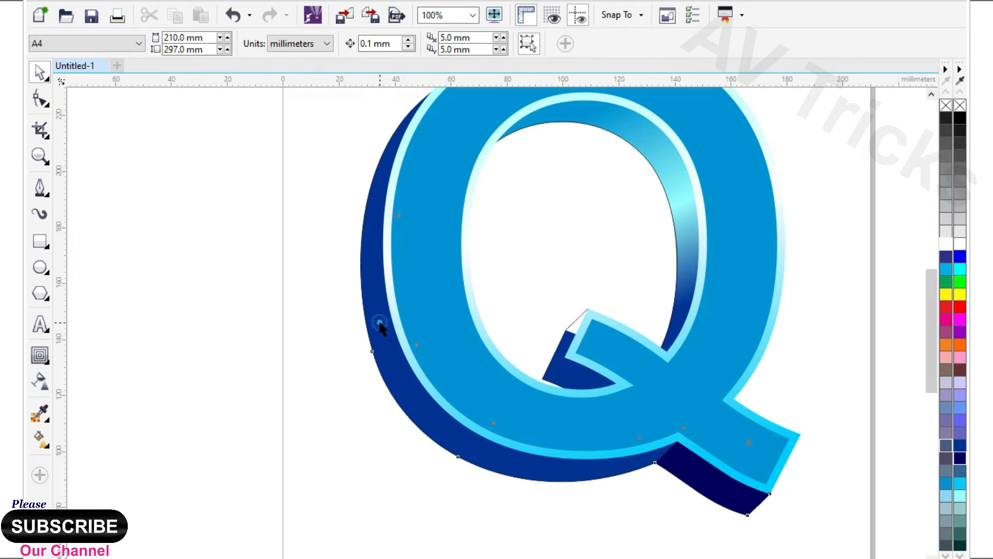
Draw an ellipse over the Q's lower-left edge, tilt it to about 43° and stretch it to about 100 by 112 mm.
{"action": "left_click", "coordinate": [379, 325]}
{"action": "left_click", "coordinate": [41, 267]}
{"action": "left_click_drag", "start_coordinate": [293, 261], "coordinate": [611, 378]}
{"action": "left_click", "coordinate": [43, 74]}
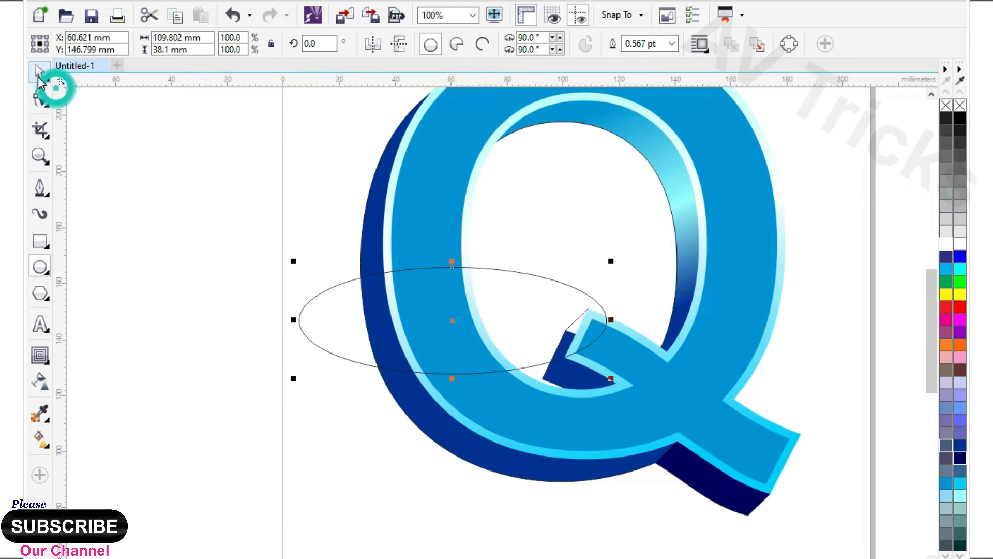
{"action": "left_click", "coordinate": [353, 337]}
{"action": "left_click_drag", "start_coordinate": [290, 266], "coordinate": [354, 379]}
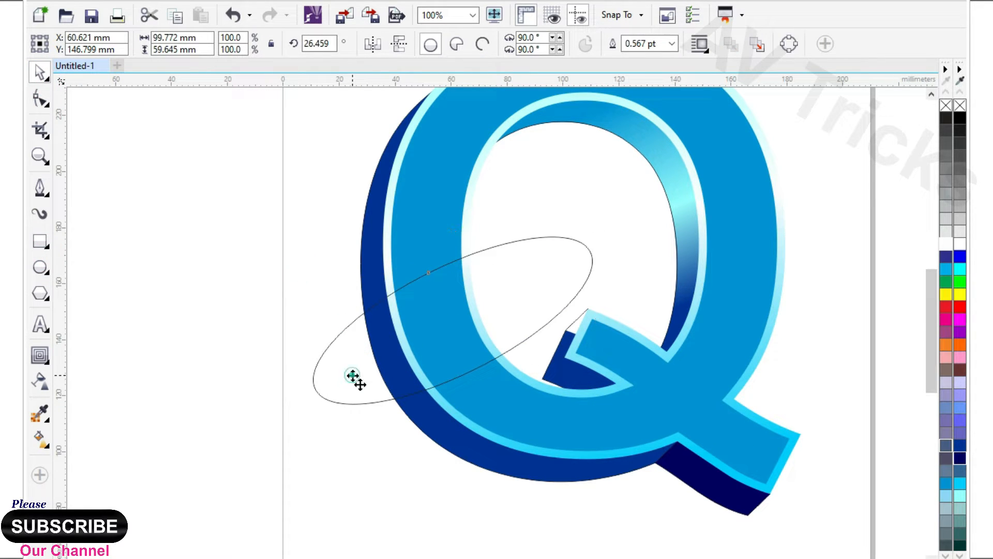
{"action": "left_click", "coordinate": [353, 376]}
{"action": "left_click_drag", "start_coordinate": [452, 409], "coordinate": [479, 554]}
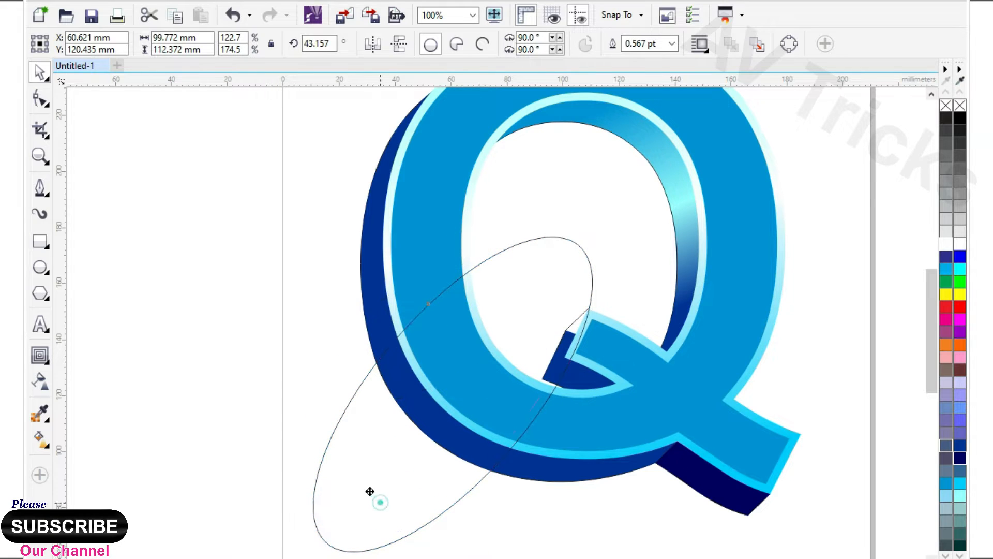
Intersect the tilted ellipse with the outer shadow and fill the overlapping band on the Q's lower-left arc with white.
{"action": "left_click", "coordinate": [515, 472], "text": "shift"}
{"action": "left_click", "coordinate": [512, 52]}
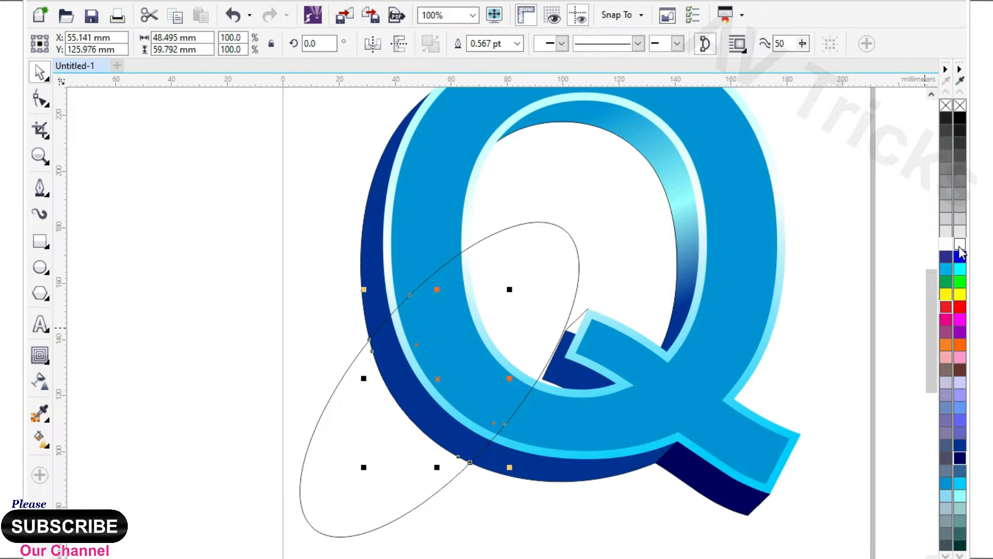
{"action": "left_click", "coordinate": [958, 245]}
Reshape the ellipse into a narrower one tilted about 39°, about 68 by 65 mm, crossing the outer shadow above the white band.
{"action": "left_click", "coordinate": [344, 449]}
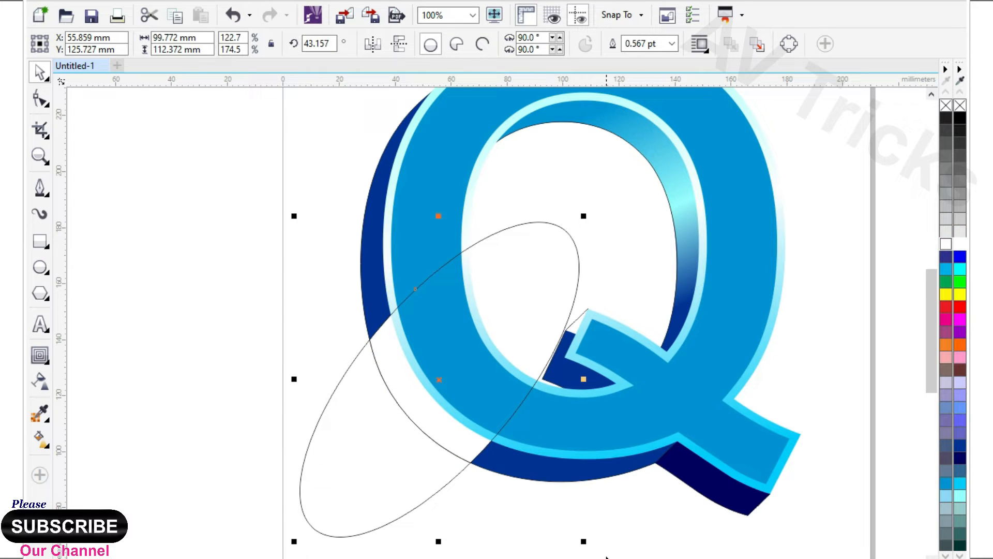
{"action": "left_click_drag", "start_coordinate": [584, 541], "coordinate": [397, 330]}
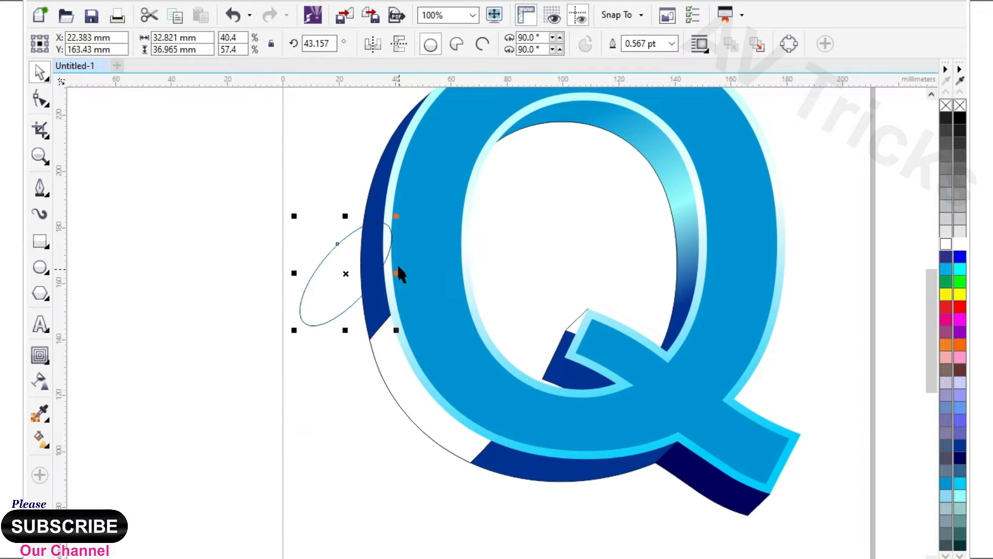
{"action": "left_click_drag", "start_coordinate": [346, 218], "coordinate": [465, 184]}
{"action": "left_click", "coordinate": [358, 249]}
{"action": "left_click", "coordinate": [445, 263]}
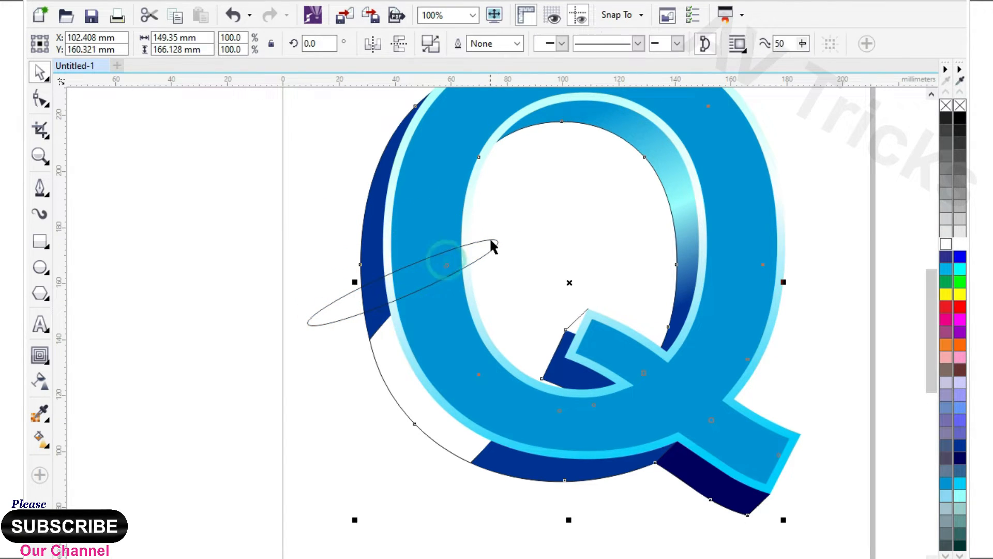
{"action": "left_click", "coordinate": [348, 312]}
{"action": "scroll", "coordinate": [336, 313], "scroll_direction": "up", "scroll_amount": 1}
{"action": "scroll", "coordinate": [394, 348], "scroll_direction": "down", "scroll_amount": 1}
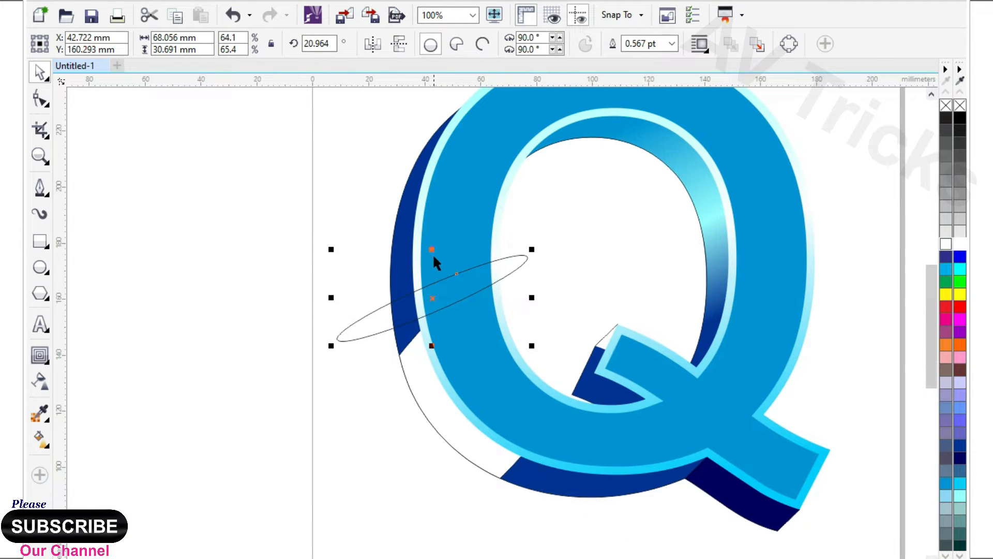
{"action": "left_click_drag", "start_coordinate": [432, 251], "coordinate": [412, 212]}
{"action": "left_click_drag", "start_coordinate": [400, 193], "coordinate": [357, 157]}
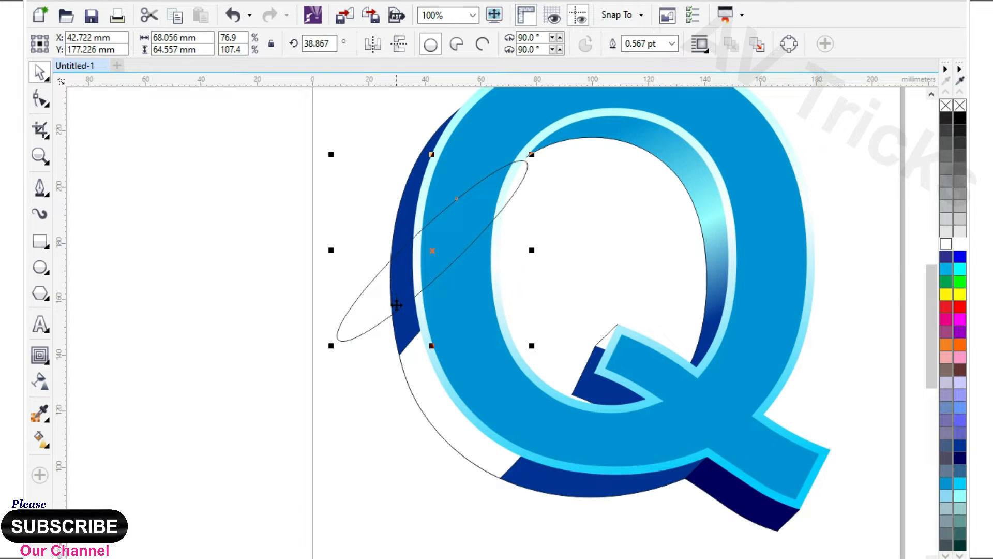
Intersect the narrow ellipse with the outer shadow, fill the overlap white, and delete the ellipse.
{"action": "left_click", "coordinate": [400, 325], "text": "shift"}
{"action": "left_click", "coordinate": [516, 45]}
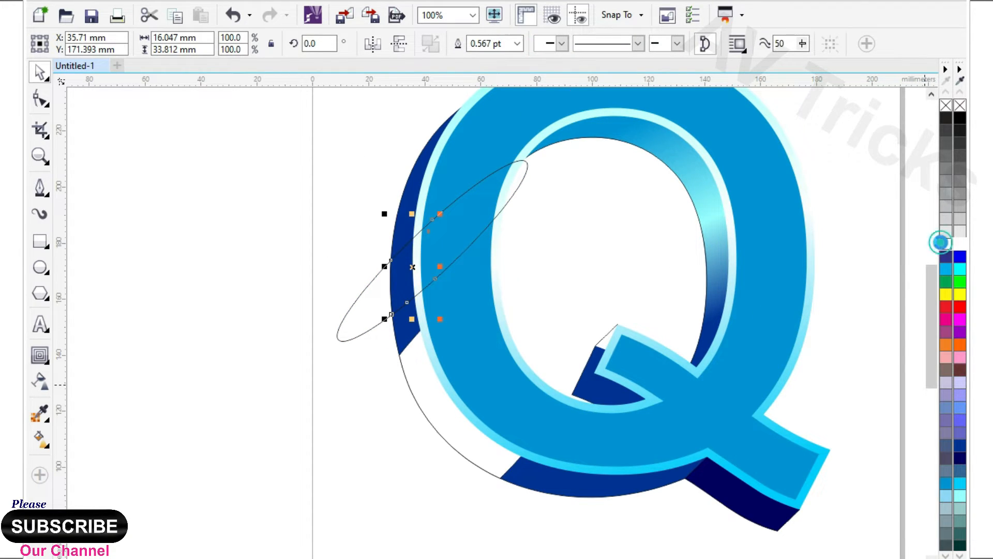
{"action": "left_click", "coordinate": [941, 242]}
{"action": "left_click", "coordinate": [339, 329]}
{"action": "key", "text": "Delete"}
Give both white bands on the outer shadow a uniform transparency of 80.
{"action": "scroll", "coordinate": [408, 468], "scroll_direction": "down", "scroll_amount": 2}
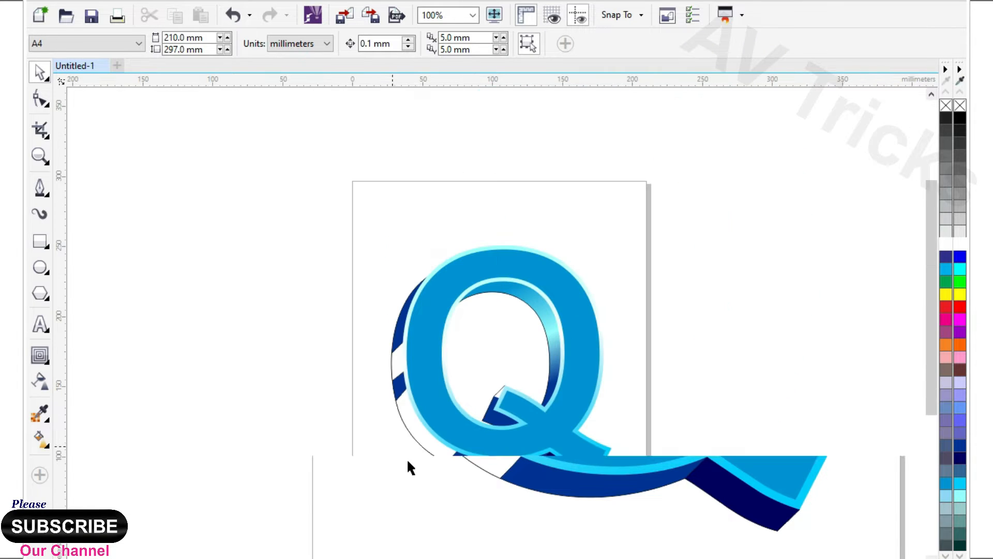
{"action": "scroll", "coordinate": [418, 390], "scroll_direction": "up", "scroll_amount": 2}
{"action": "left_click", "coordinate": [403, 449]}
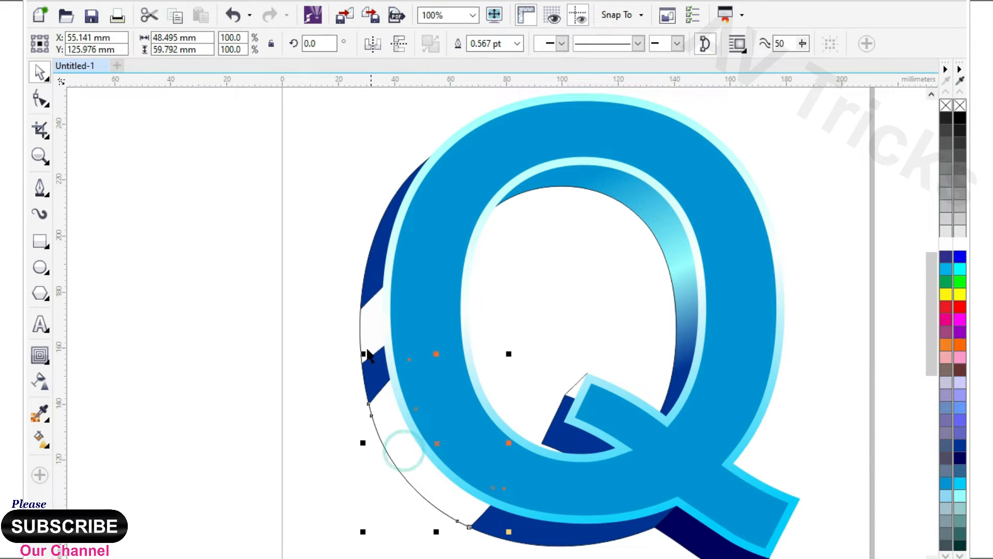
{"action": "left_click", "coordinate": [371, 333]}
{"action": "left_click", "coordinate": [40, 439]}
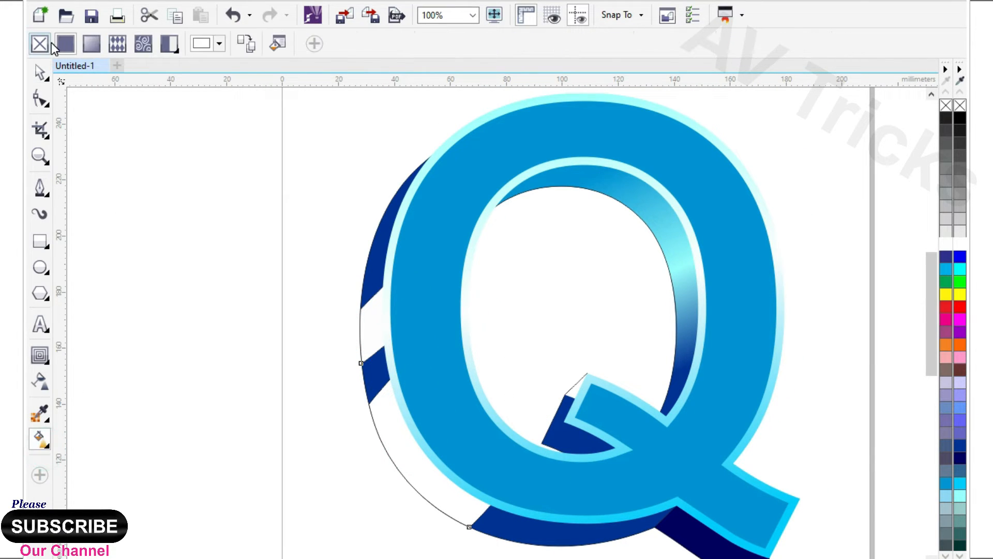
{"action": "left_click", "coordinate": [39, 382]}
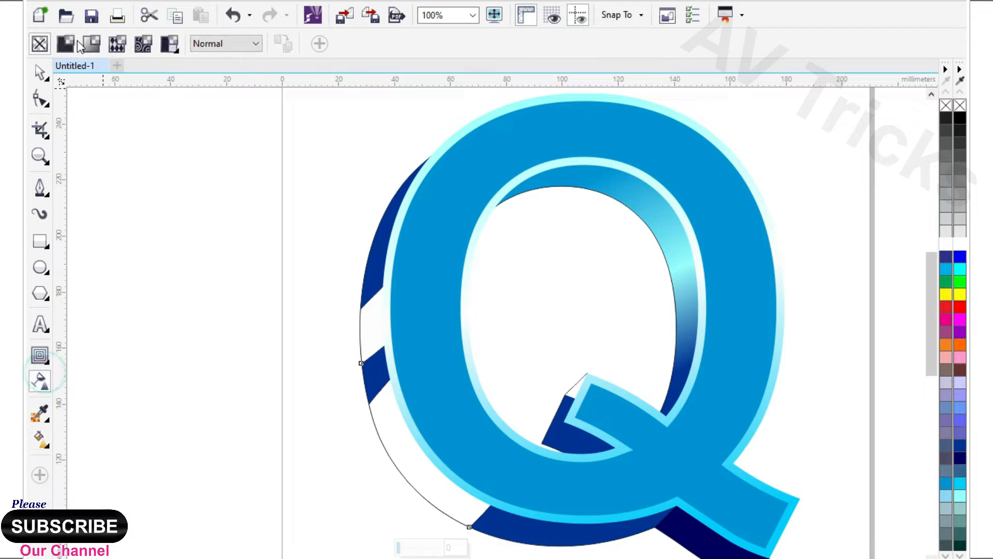
{"action": "left_click", "coordinate": [69, 46]}
{"action": "double_click", "coordinate": [359, 44]}
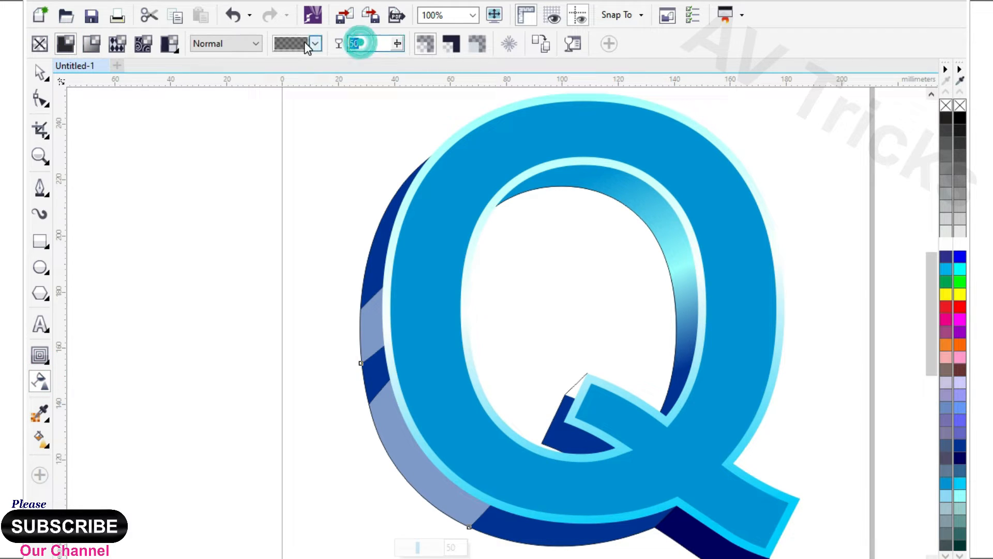
{"action": "key", "text": "Return"}
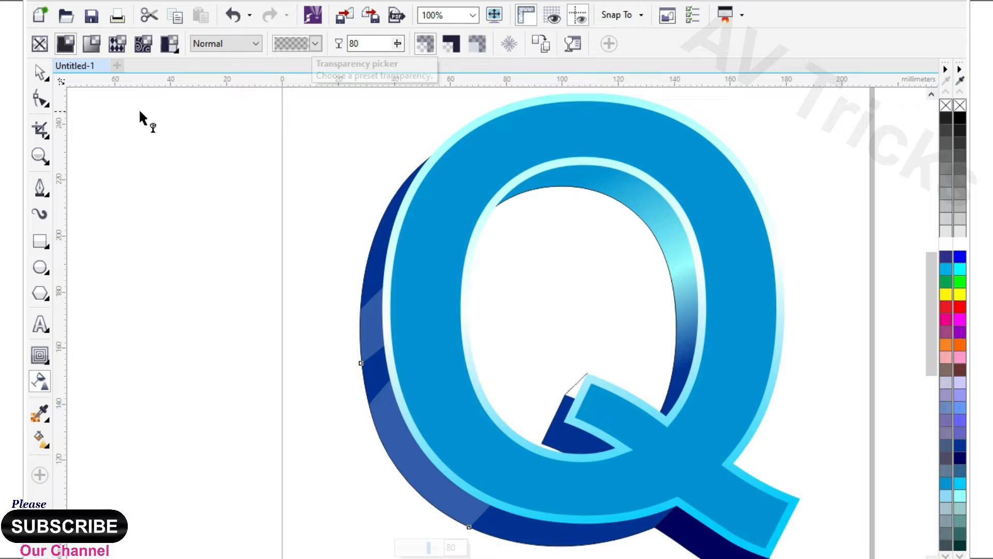
{"action": "left_click", "coordinate": [40, 72]}
{"action": "left_click", "coordinate": [228, 247]}
Draw a closed Pen outline about 29 mm wide and 28 mm high around the inner tail shadow's end face, dividing it at the rim corner.
{"action": "scroll", "coordinate": [393, 267], "scroll_direction": "down", "scroll_amount": 1}
{"action": "scroll", "coordinate": [514, 265], "scroll_direction": "up", "scroll_amount": 1}
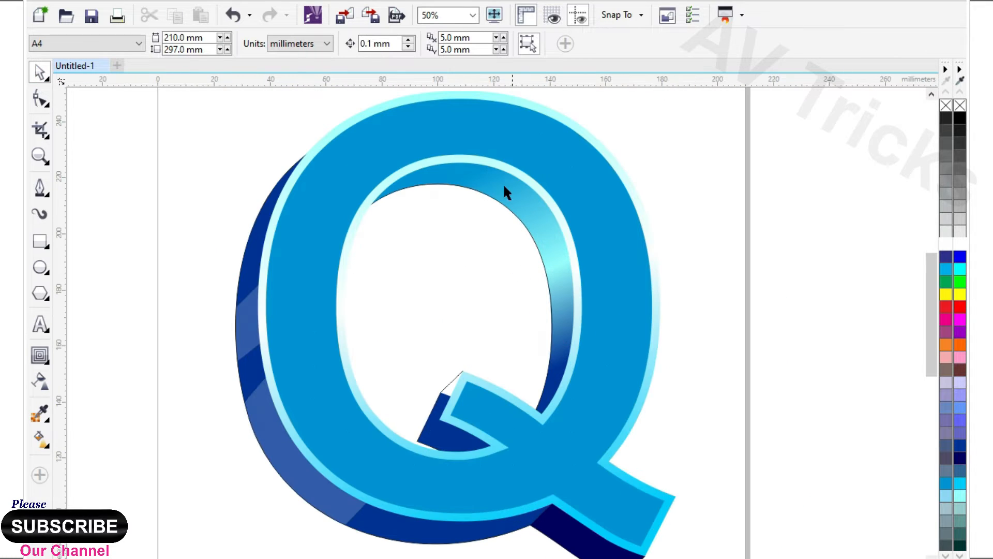
{"action": "scroll", "coordinate": [515, 259], "scroll_direction": "down", "scroll_amount": 1}
{"action": "scroll", "coordinate": [484, 391], "scroll_direction": "up", "scroll_amount": 2}
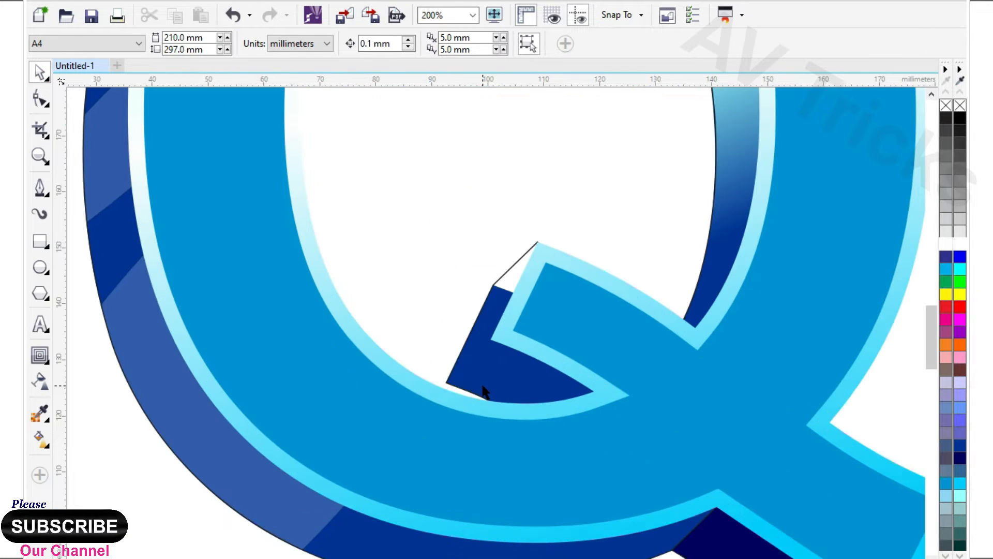
{"action": "left_click", "coordinate": [484, 357]}
{"action": "left_click", "coordinate": [40, 188]}
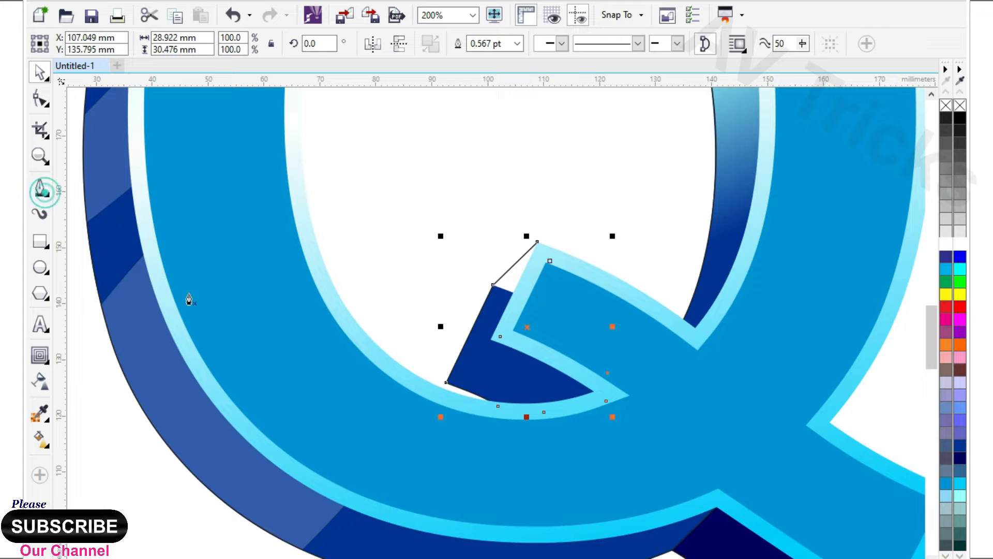
{"action": "scroll", "coordinate": [526, 362], "scroll_direction": "up", "scroll_amount": 1}
{"action": "left_click", "coordinate": [598, 313]}
{"action": "scroll", "coordinate": [455, 326], "scroll_direction": "up", "scroll_amount": 3}
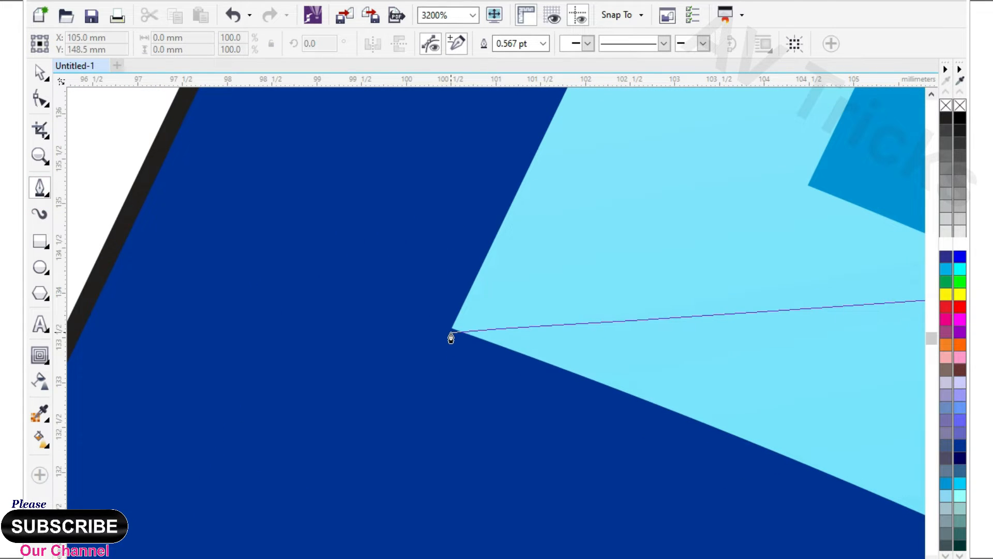
{"action": "left_click", "coordinate": [453, 330]}
{"action": "scroll", "coordinate": [453, 330], "scroll_direction": "down", "scroll_amount": 2}
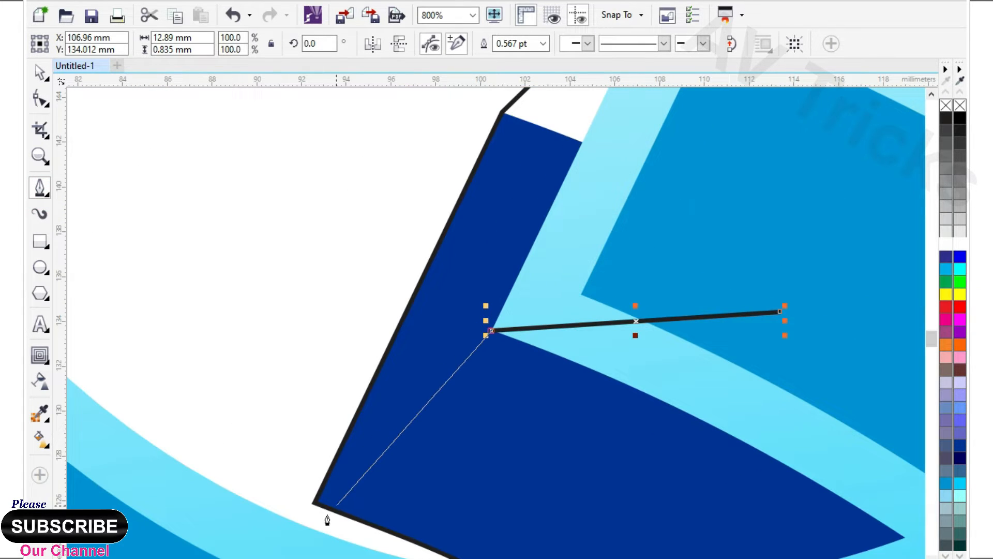
{"action": "scroll", "coordinate": [312, 508], "scroll_direction": "up", "scroll_amount": 2}
{"action": "left_click", "coordinate": [301, 467]}
{"action": "scroll", "coordinate": [302, 467], "scroll_direction": "down", "scroll_amount": 1}
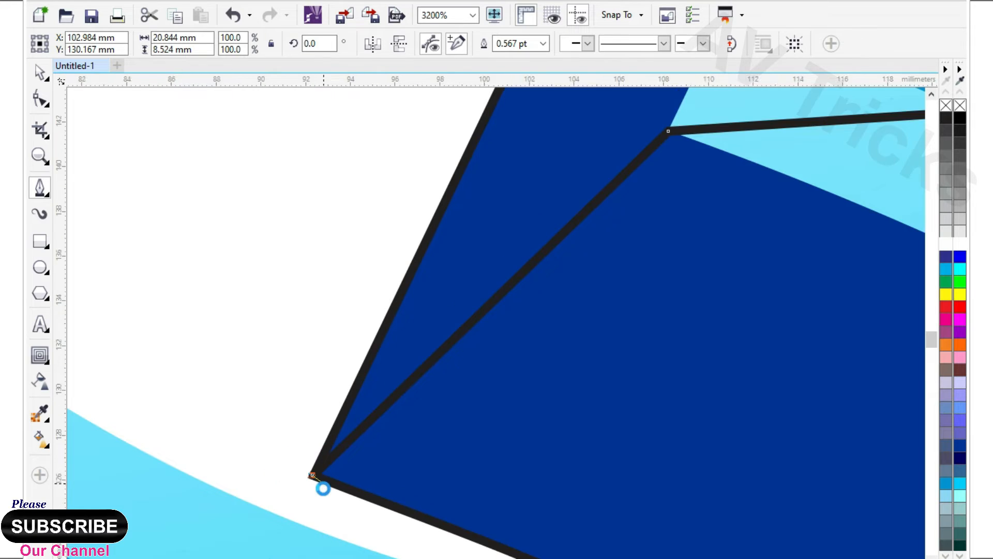
{"action": "left_click", "coordinate": [268, 460]}
{"action": "left_click", "coordinate": [391, 211]}
{"action": "left_click", "coordinate": [525, 174]}
{"action": "left_click", "coordinate": [589, 260]}
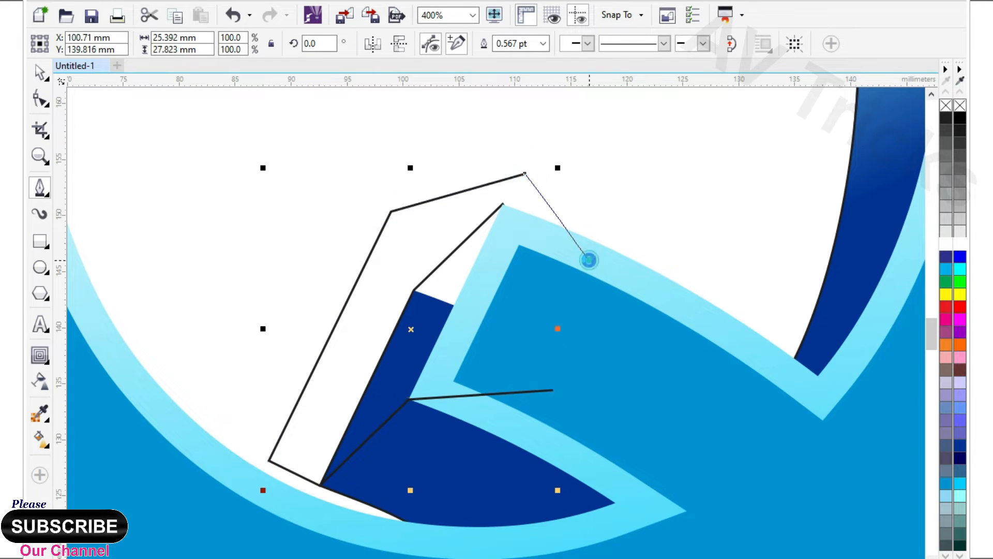
{"action": "left_click", "coordinate": [553, 391]}
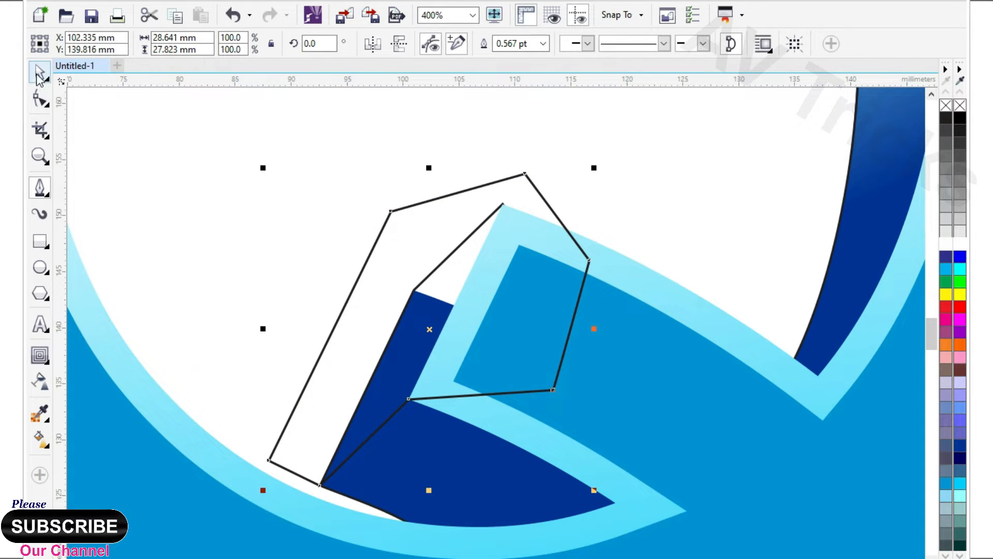
Intersect the Pen outline with the inner tail shadow, fill the overlapping end face with dark navy, and delete the outline.
{"action": "key", "text": "space"}
{"action": "left_click", "coordinate": [429, 435], "text": "shift"}
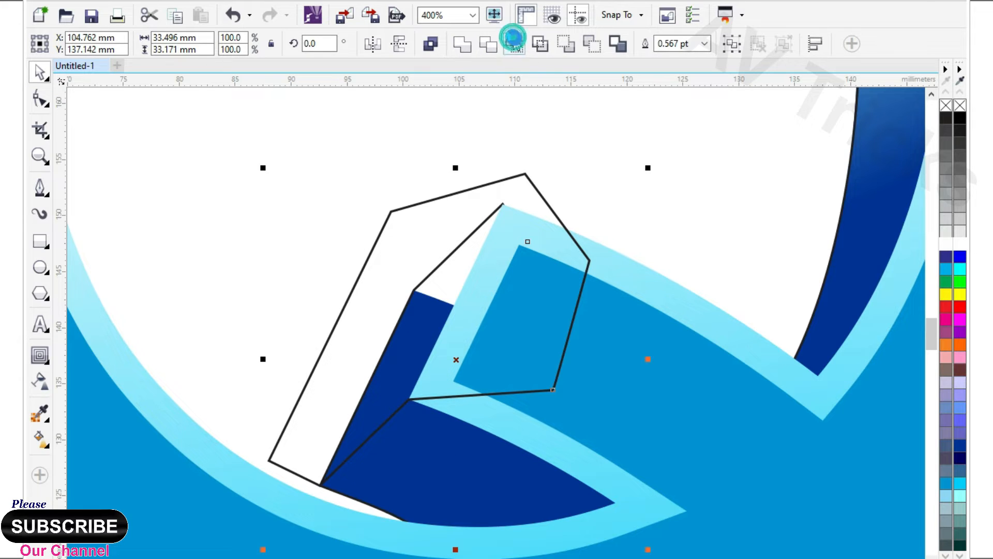
{"action": "left_click", "coordinate": [513, 40]}
{"action": "left_click", "coordinate": [960, 458]}
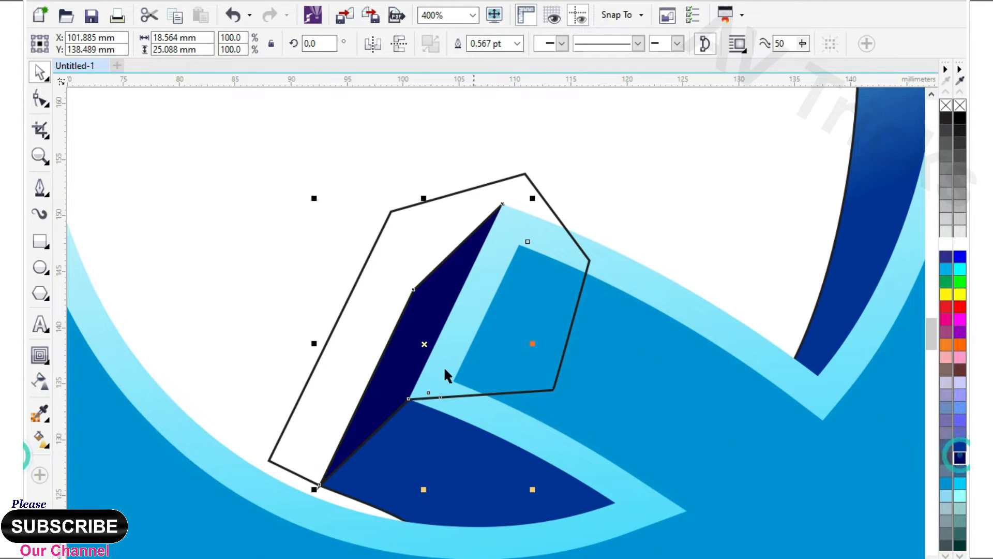
{"action": "left_click", "coordinate": [367, 294]}
{"action": "key", "text": "Delete"}
{"action": "scroll", "coordinate": [492, 363], "scroll_direction": "down", "scroll_amount": 2}
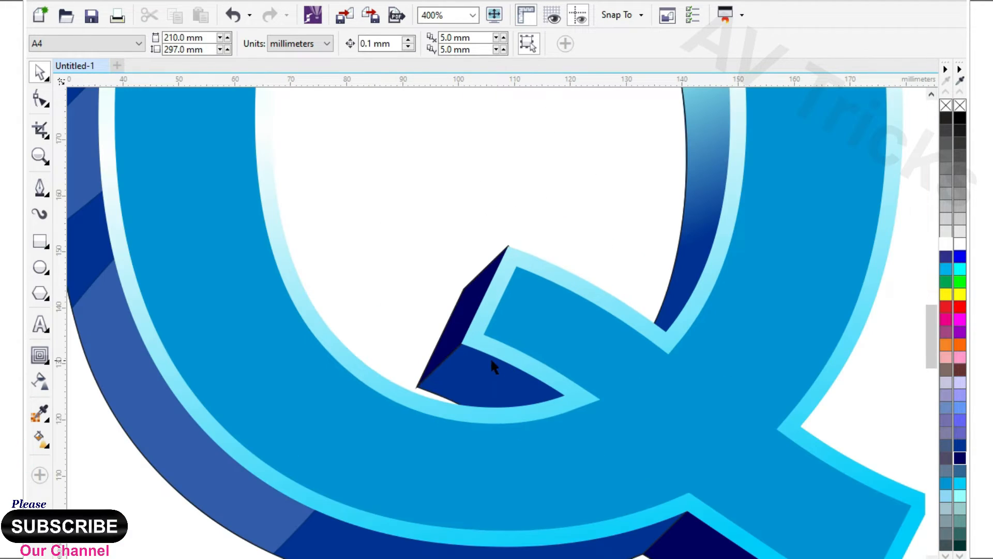
Apply a linear gradient along the inner tail's end face, from bright cyan at its upper end to dark navy at its lower end.
{"action": "left_click", "coordinate": [44, 436]}
{"action": "scroll", "coordinate": [533, 326], "scroll_direction": "up", "scroll_amount": 1}
{"action": "left_click", "coordinate": [462, 289]}
{"action": "left_click_drag", "start_coordinate": [476, 243], "coordinate": [369, 413]}
{"action": "left_click_drag", "start_coordinate": [958, 462], "coordinate": [476, 243]}
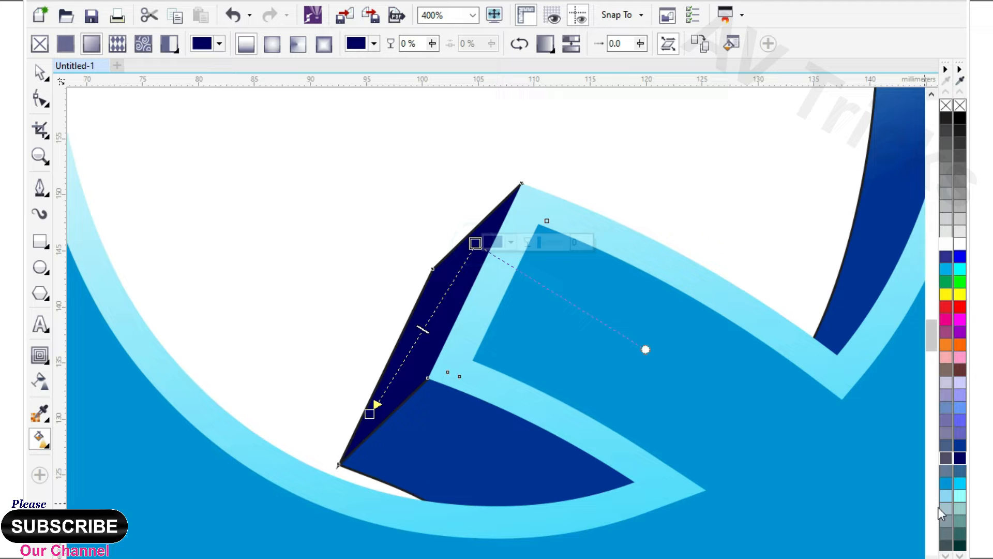
{"action": "left_click", "coordinate": [961, 484]}
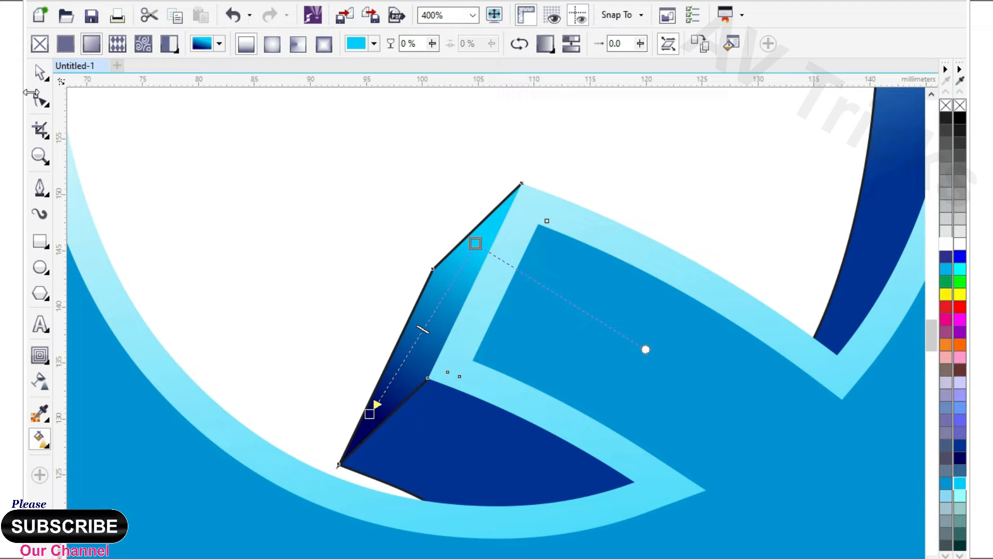
{"action": "left_click", "coordinate": [45, 69]}
Apply a linear gradient to the inner tail shadow's lower face, from dark blue at its right end to medium blue at its left end.
{"action": "scroll", "coordinate": [528, 186], "scroll_direction": "down", "scroll_amount": 1}
{"action": "left_click", "coordinate": [525, 322]}
{"action": "scroll", "coordinate": [486, 315], "scroll_direction": "up", "scroll_amount": 1}
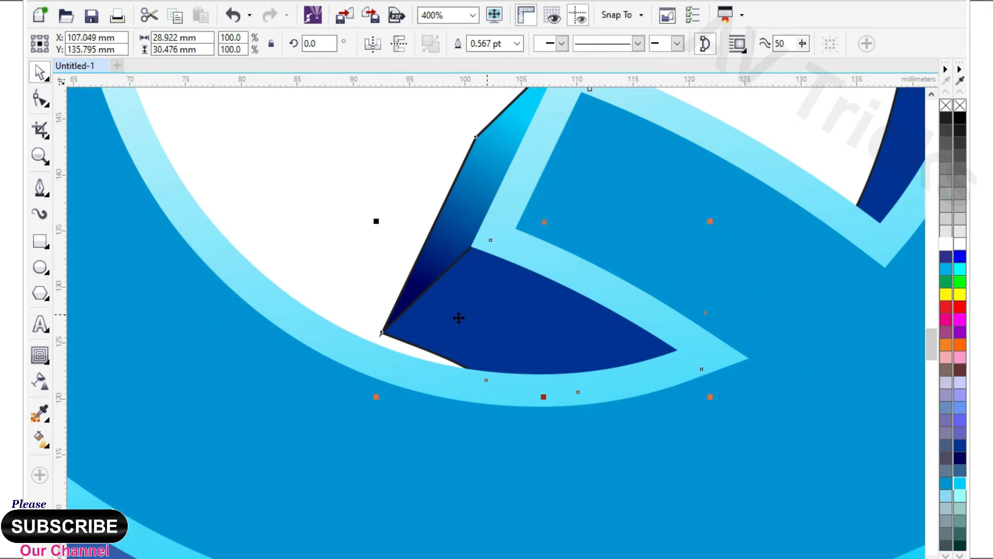
{"action": "left_click", "coordinate": [39, 439]}
{"action": "left_click_drag", "start_coordinate": [606, 362], "coordinate": [399, 286]}
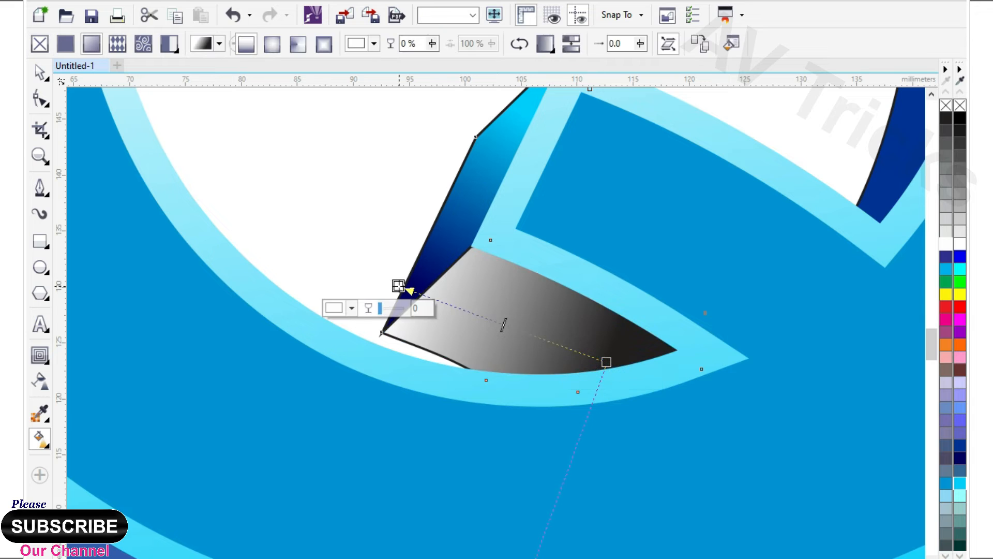
{"action": "left_click", "coordinate": [948, 485]}
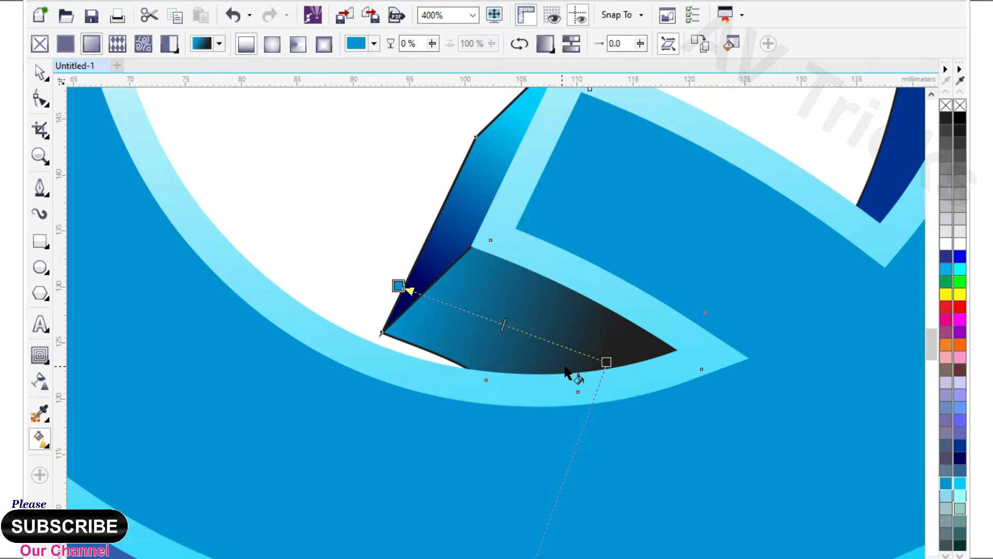
{"action": "left_click", "coordinate": [606, 362]}
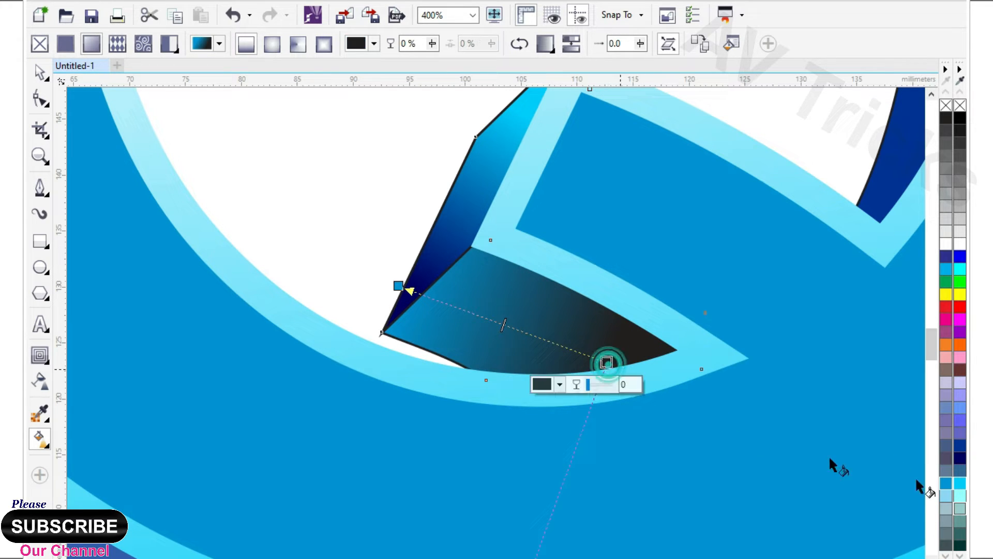
{"action": "left_click", "coordinate": [961, 446]}
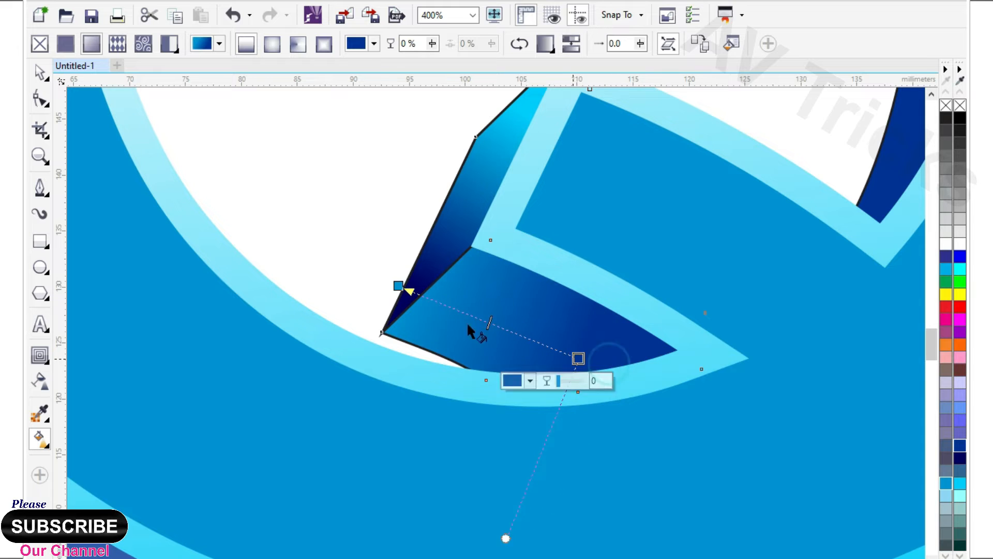
{"action": "scroll", "coordinate": [498, 408], "scroll_direction": "down", "scroll_amount": 2}
{"action": "scroll", "coordinate": [476, 318], "scroll_direction": "down", "scroll_amount": 2}
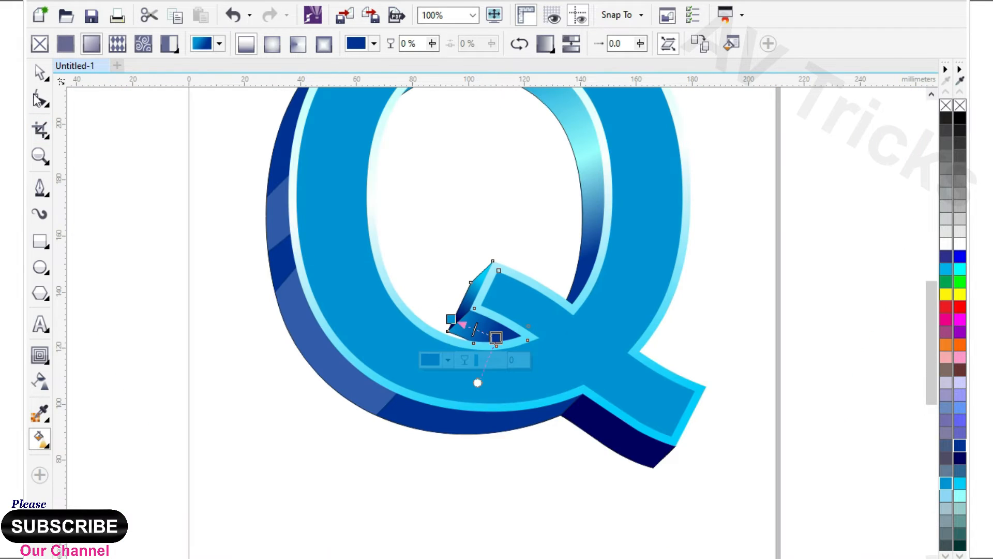
{"action": "left_click", "coordinate": [201, 240]}
{"action": "scroll", "coordinate": [565, 418], "scroll_direction": "down", "scroll_amount": 1}
{"action": "left_click", "coordinate": [721, 343]}
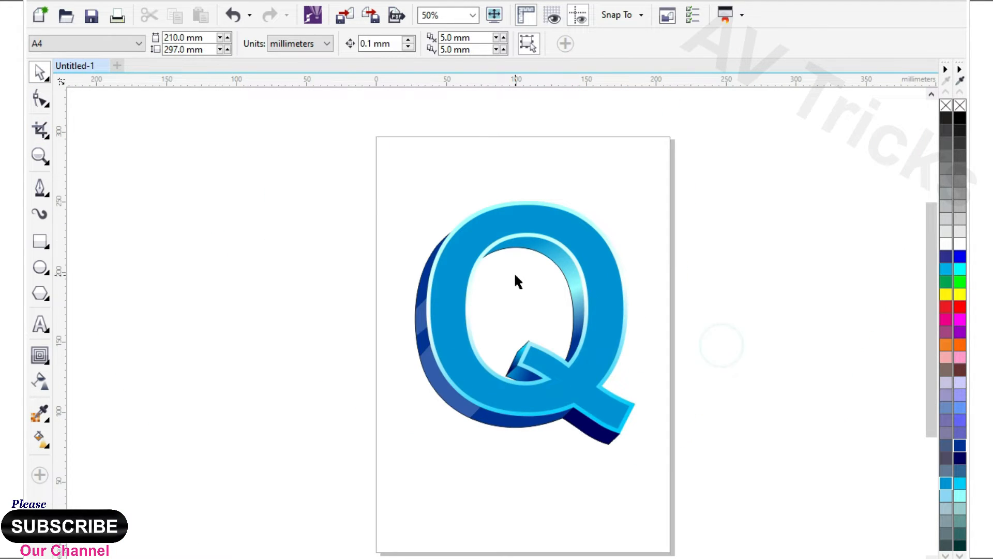
Draw an ellipse about 202 mm wide and 126 mm high over the upper-left part of the letter Q.
{"action": "scroll", "coordinate": [516, 273], "scroll_direction": "up", "scroll_amount": 1}
{"action": "left_click", "coordinate": [505, 189]}
{"action": "scroll", "coordinate": [513, 228], "scroll_direction": "down", "scroll_amount": 1}
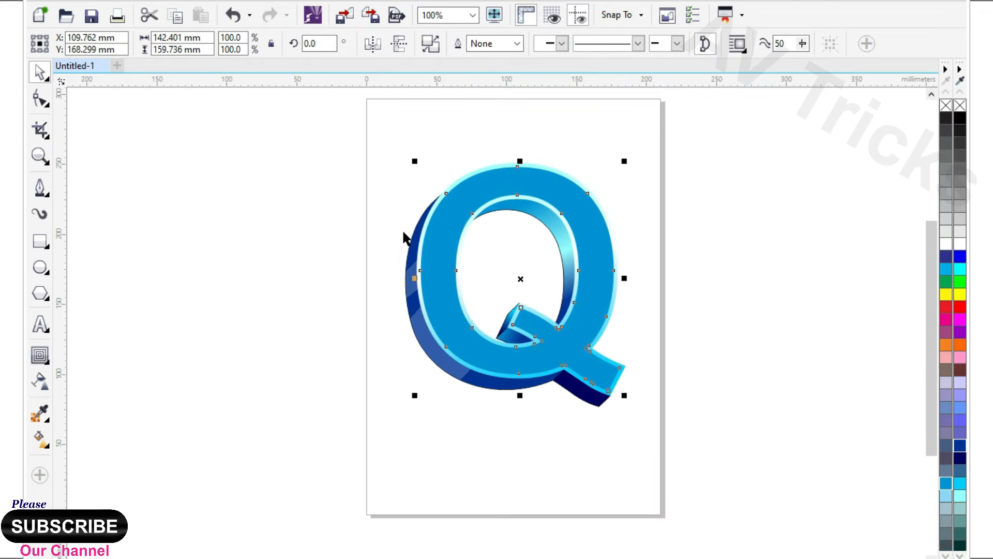
{"action": "left_click", "coordinate": [41, 267]}
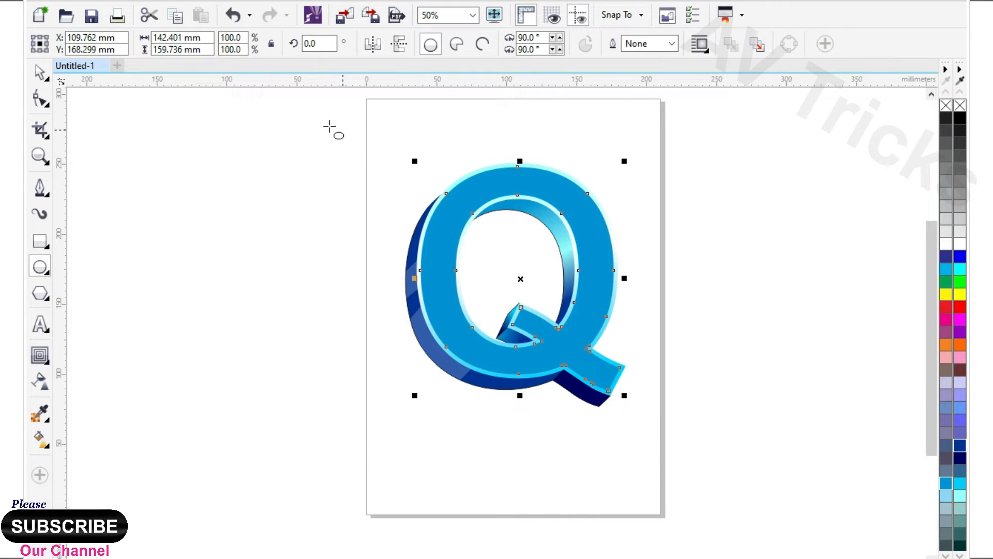
{"action": "left_click_drag", "start_coordinate": [328, 126], "coordinate": [615, 307]}
{"action": "left_click", "coordinate": [40, 73]}
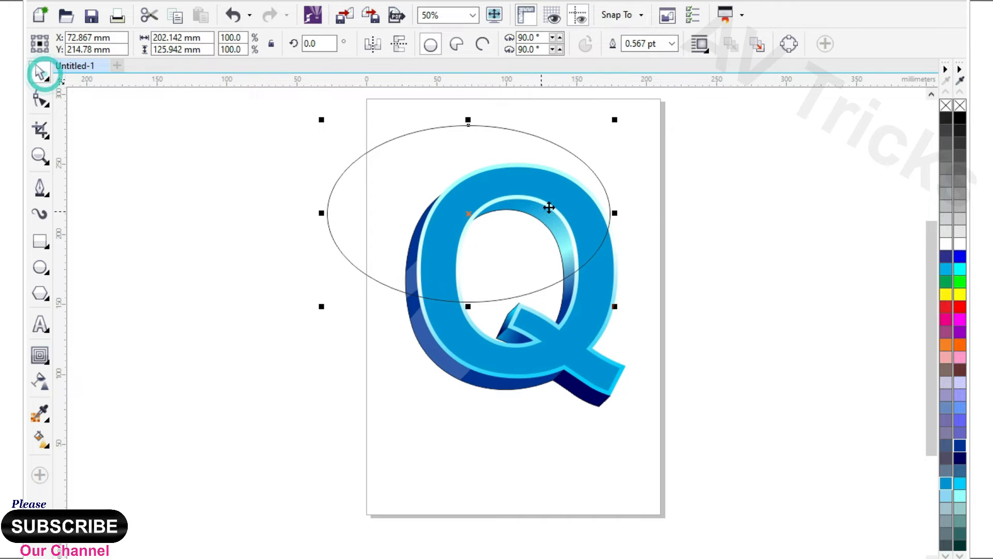
Shift the ellipse slightly down, intersect it with the Q's front face, and fill the overlap with pale cyan.
{"action": "scroll", "coordinate": [562, 220], "scroll_direction": "up", "scroll_amount": 1}
{"action": "left_click_drag", "start_coordinate": [531, 260], "coordinate": [533, 283]}
{"action": "left_click", "coordinate": [645, 343]}
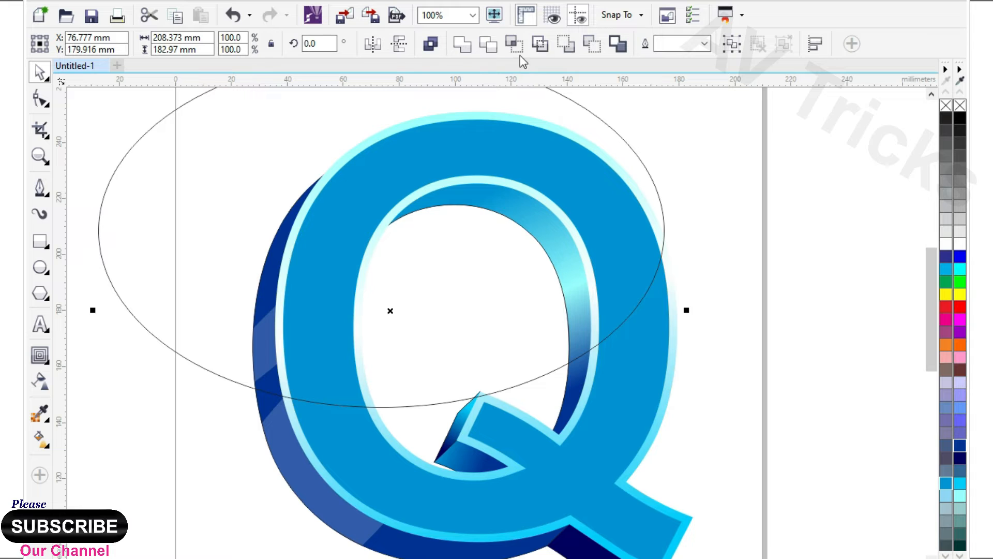
{"action": "left_click", "coordinate": [959, 496]}
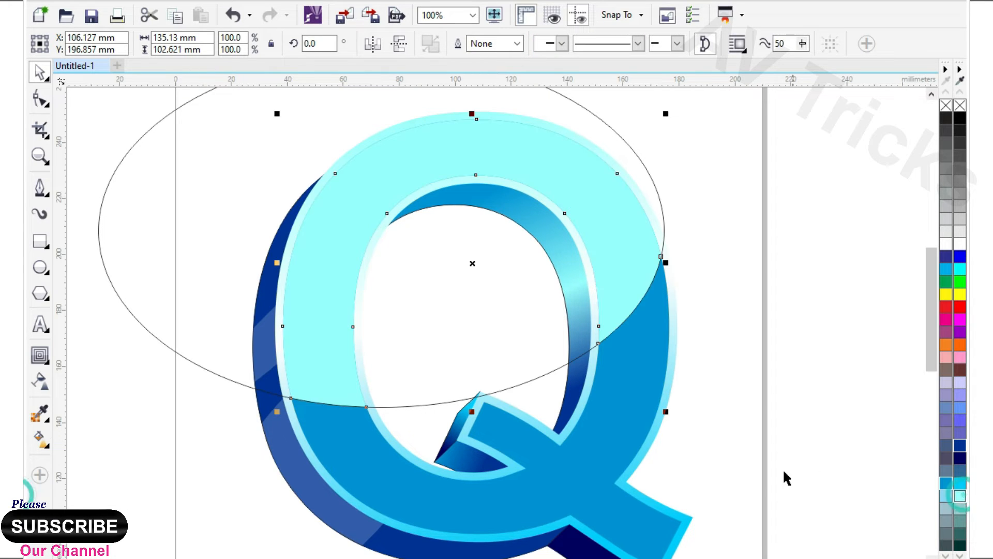
Move the ellipse up and left, intersect it with the pale cyan shape, fill the overlap with white, and delete the ellipse.
{"action": "scroll", "coordinate": [732, 472], "scroll_direction": "down", "scroll_amount": 1}
{"action": "left_click_drag", "start_coordinate": [463, 332], "coordinate": [435, 269]}
{"action": "left_click", "coordinate": [669, 351], "text": "shift"}
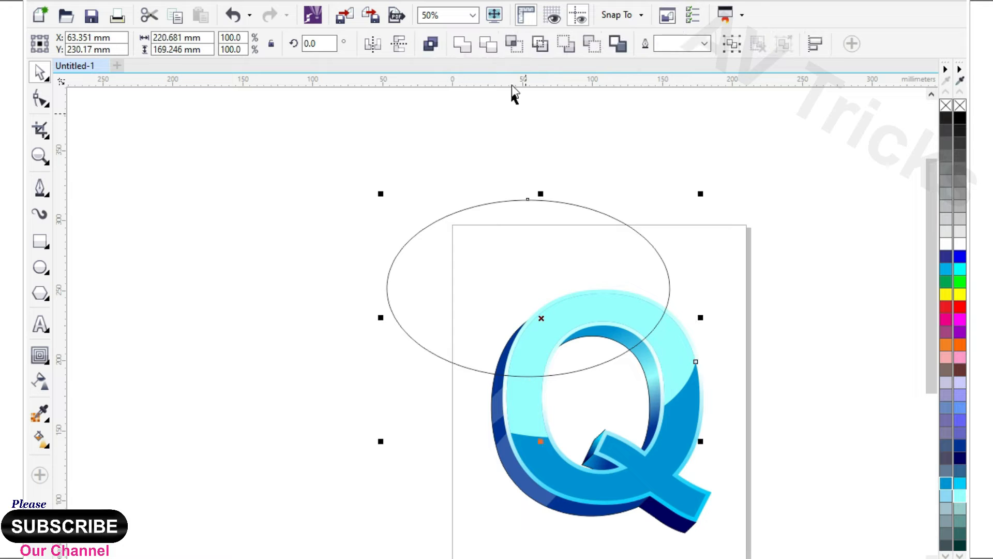
{"action": "left_click", "coordinate": [513, 44]}
{"action": "left_click", "coordinate": [960, 244]}
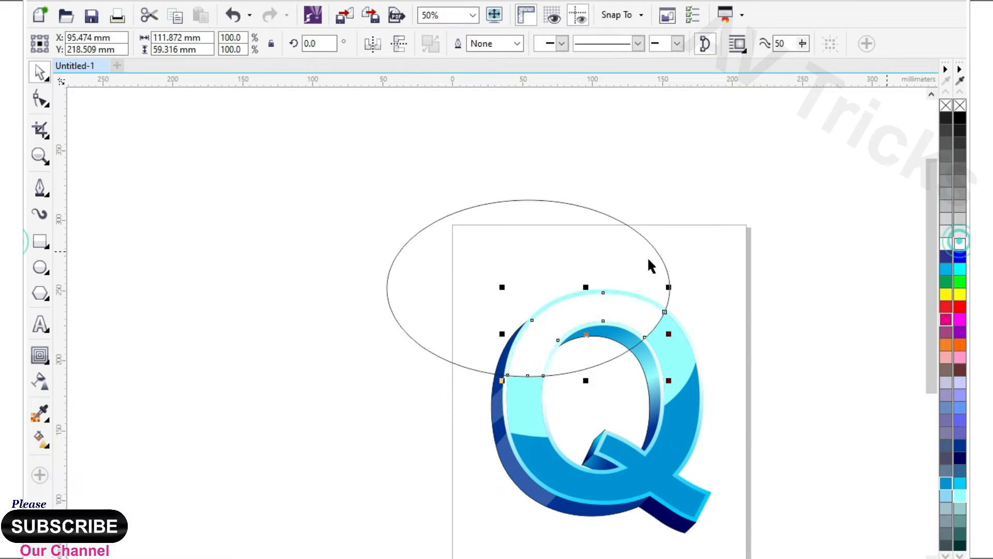
{"action": "left_click", "coordinate": [476, 267]}
{"action": "key", "text": "Delete"}
{"action": "scroll", "coordinate": [620, 356], "scroll_direction": "up", "scroll_amount": 1}
{"action": "scroll", "coordinate": [557, 472], "scroll_direction": "down", "scroll_amount": 1}
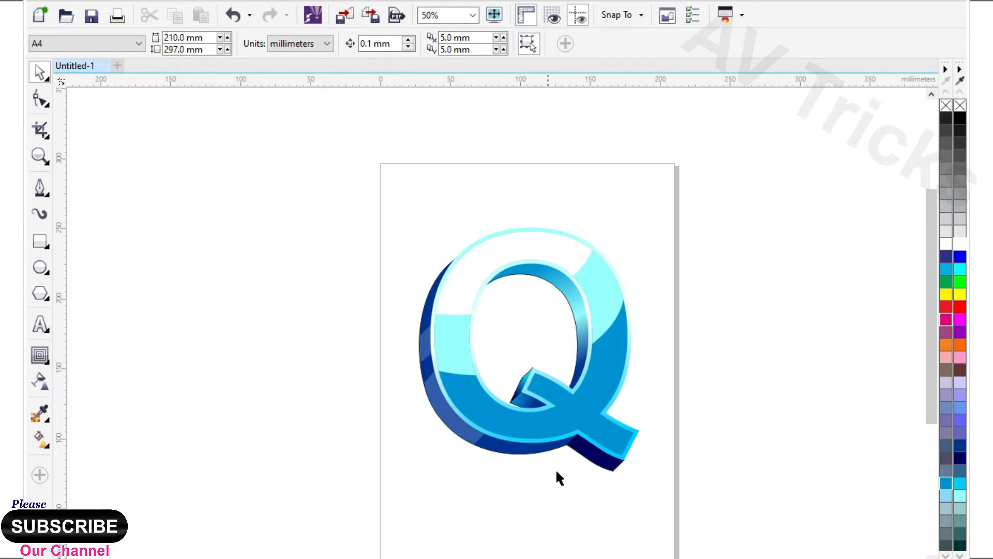
Draw a wide ellipse about 202 mm by 58 mm across the bottom of the Q and its tail.
{"action": "scroll", "coordinate": [598, 475], "scroll_direction": "up", "scroll_amount": 1}
{"action": "left_click", "coordinate": [40, 267]}
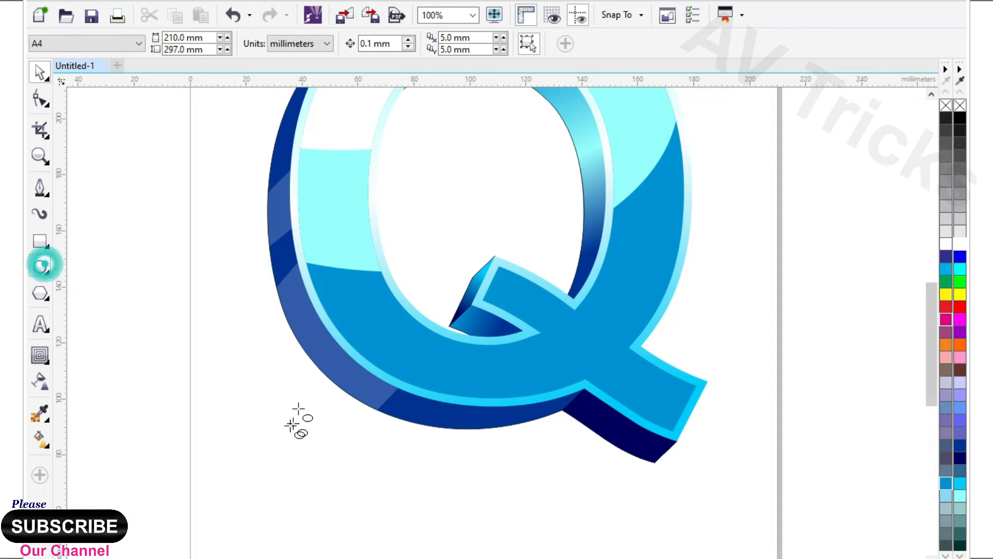
{"action": "left_click_drag", "start_coordinate": [252, 373], "coordinate": [821, 534]}
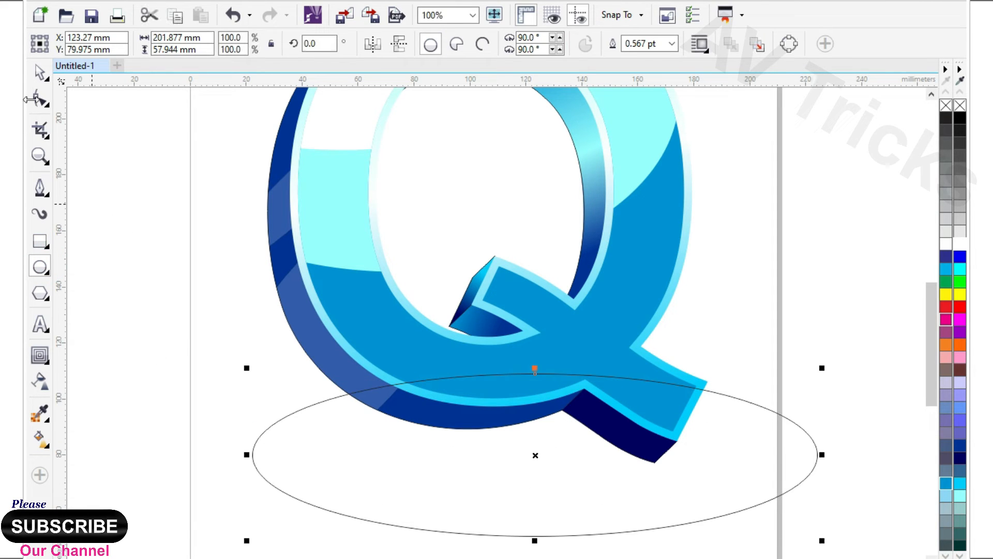
{"action": "left_click", "coordinate": [37, 74]}
Intersect the lower ellipse with the Q's front face, fill the overlap with white, and delete the ellipse.
{"action": "left_click", "coordinate": [399, 333], "text": "shift"}
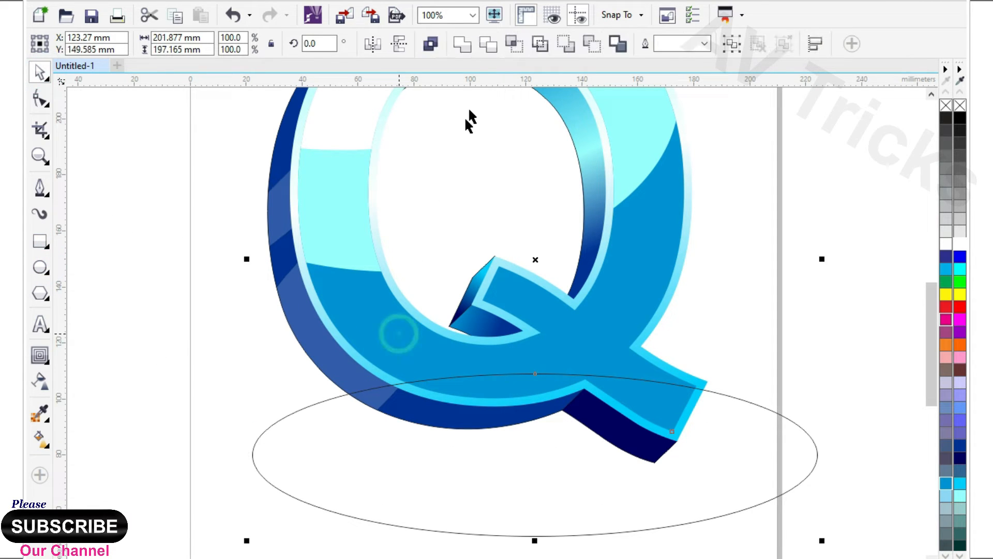
{"action": "left_click", "coordinate": [517, 46]}
{"action": "left_click", "coordinate": [947, 244]}
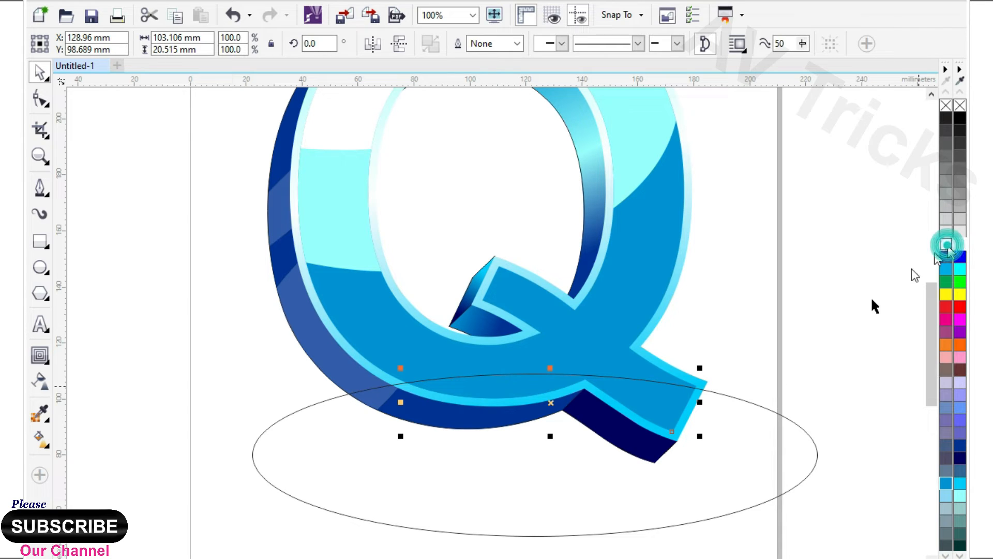
{"action": "left_click", "coordinate": [571, 481]}
{"action": "key", "text": "Delete"}
{"action": "scroll", "coordinate": [568, 479], "scroll_direction": "down", "scroll_amount": 1}
{"action": "scroll", "coordinate": [569, 386], "scroll_direction": "up", "scroll_amount": 1}
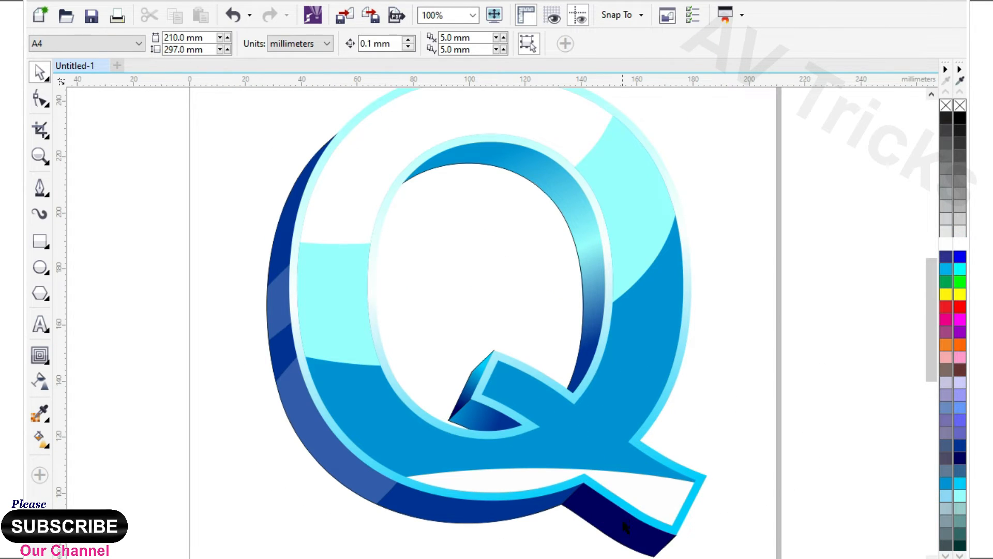
Apply a linear gradient along the outer tail's shadow face, from dark navy at its lower-right end to medium blue at its upper-left end.
{"action": "left_click", "coordinate": [622, 521]}
{"action": "scroll", "coordinate": [455, 319], "scroll_direction": "down", "scroll_amount": 1}
{"action": "scroll", "coordinate": [516, 459], "scroll_direction": "up", "scroll_amount": 1}
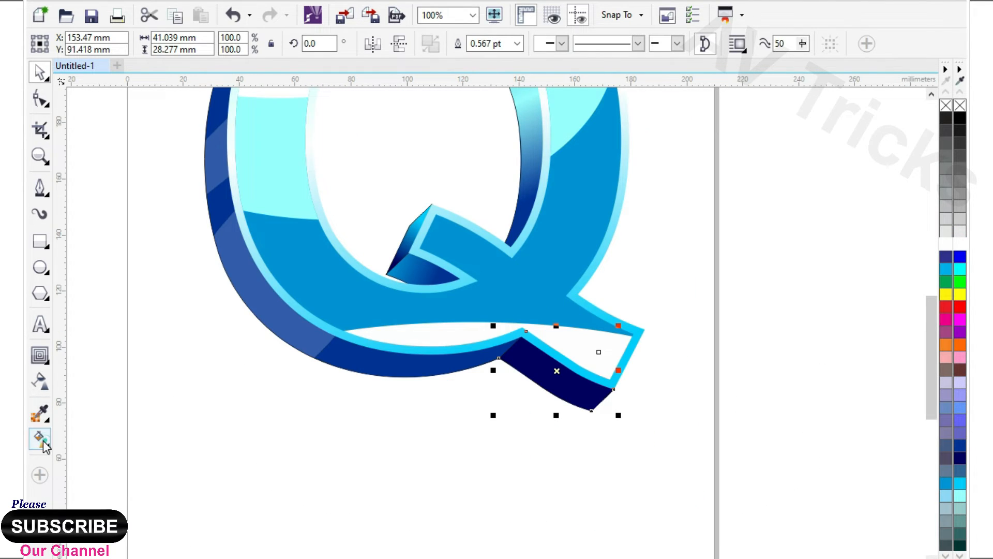
{"action": "left_click", "coordinate": [44, 443]}
{"action": "scroll", "coordinate": [593, 350], "scroll_direction": "up", "scroll_amount": 2}
{"action": "left_click_drag", "start_coordinate": [583, 395], "coordinate": [355, 238]}
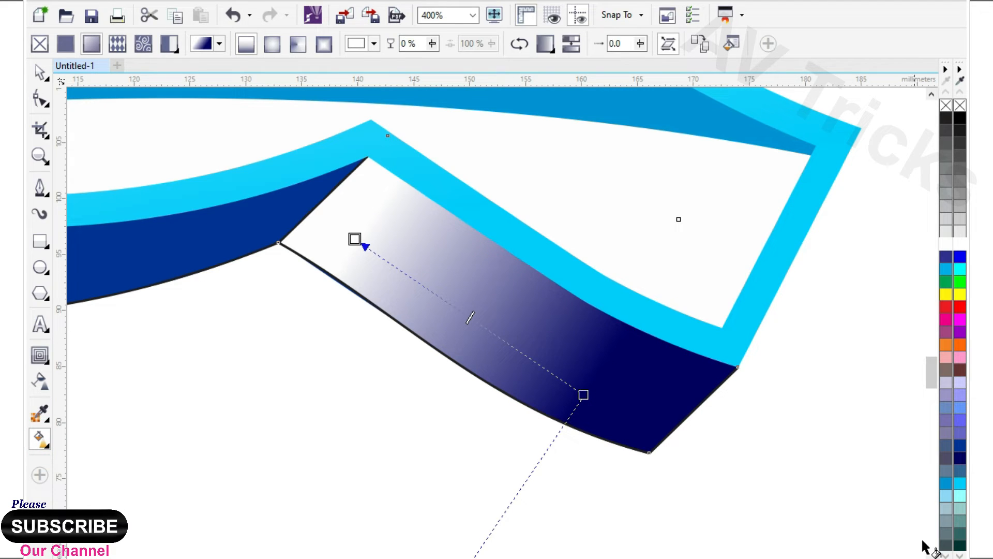
{"action": "left_click", "coordinate": [961, 447]}
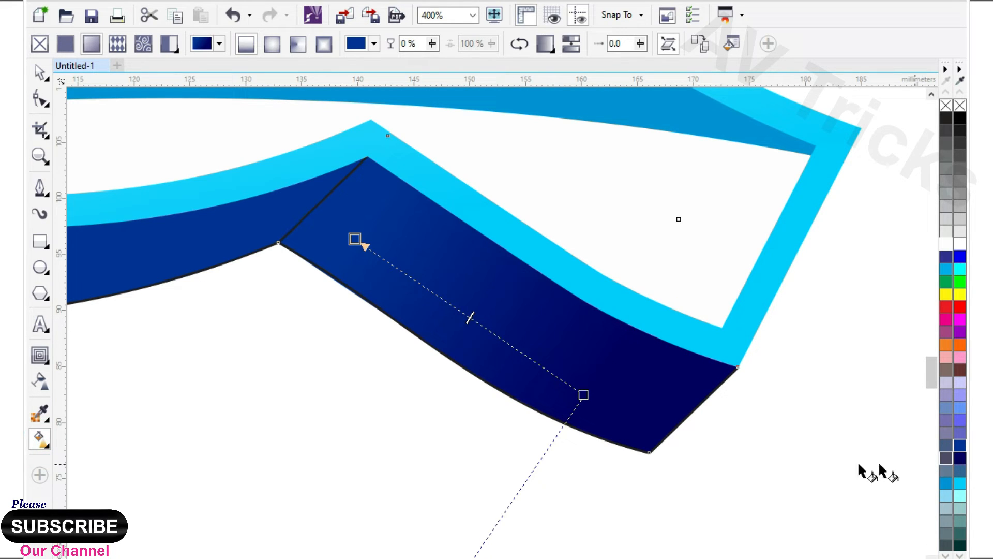
{"action": "scroll", "coordinate": [552, 355], "scroll_direction": "down", "scroll_amount": 1}
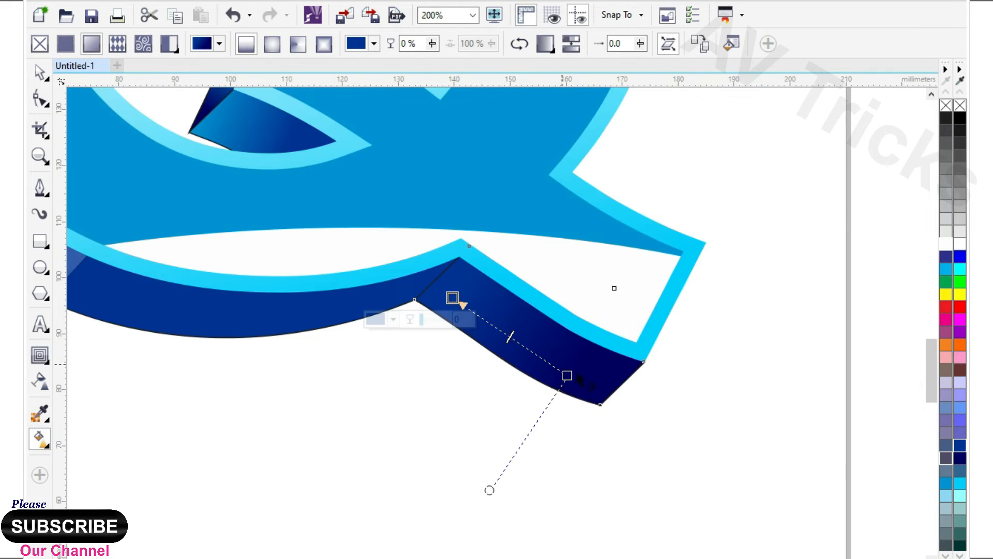
{"action": "left_click", "coordinate": [950, 486]}
{"action": "left_click", "coordinate": [40, 72]}
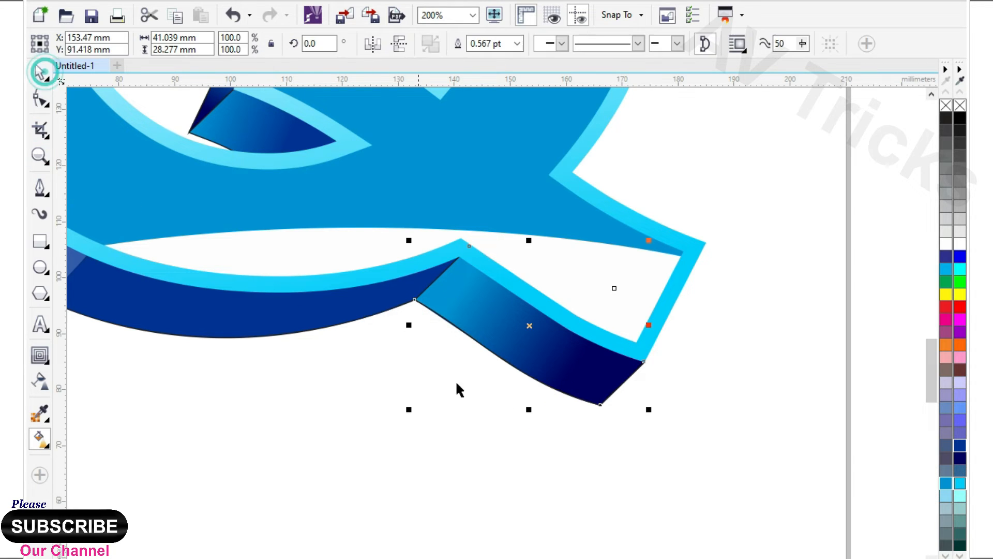
{"action": "scroll", "coordinate": [588, 450], "scroll_direction": "down", "scroll_amount": 2}
{"action": "left_click", "coordinate": [714, 410]}
Apply a diagonal linear transparency to the upper white highlight, fully transparent toward the upper left, and shift its midpoint toward the lower right.
{"action": "scroll", "coordinate": [459, 222], "scroll_direction": "up", "scroll_amount": 1}
{"action": "left_click", "coordinate": [469, 231]}
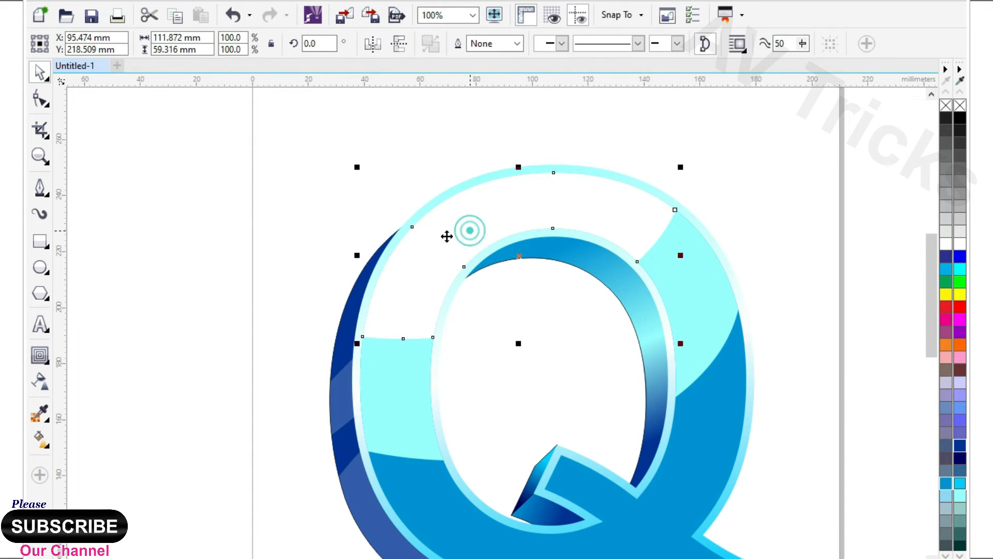
{"action": "left_click", "coordinate": [40, 381]}
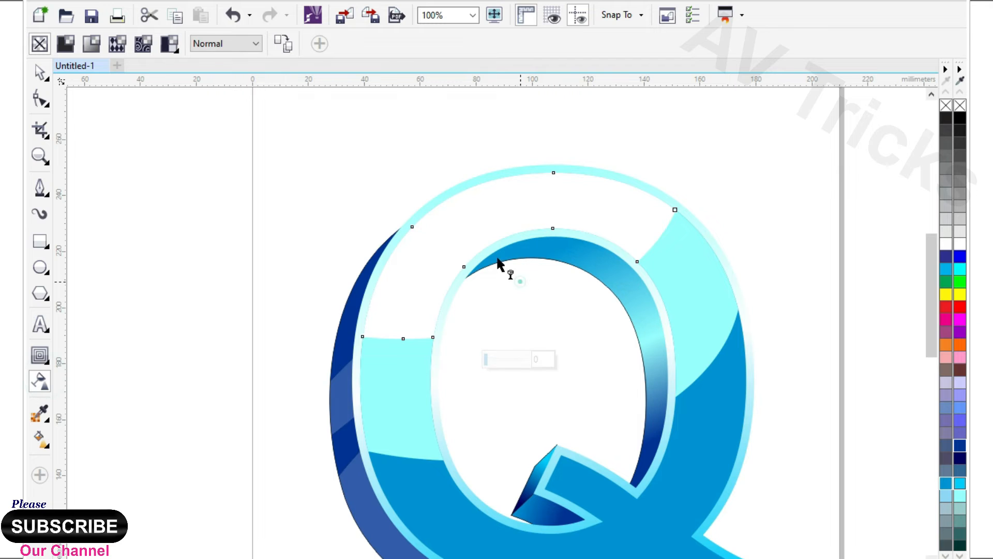
{"action": "left_click_drag", "start_coordinate": [520, 282], "coordinate": [373, 128]}
{"action": "left_click_drag", "start_coordinate": [521, 281], "coordinate": [673, 436]}
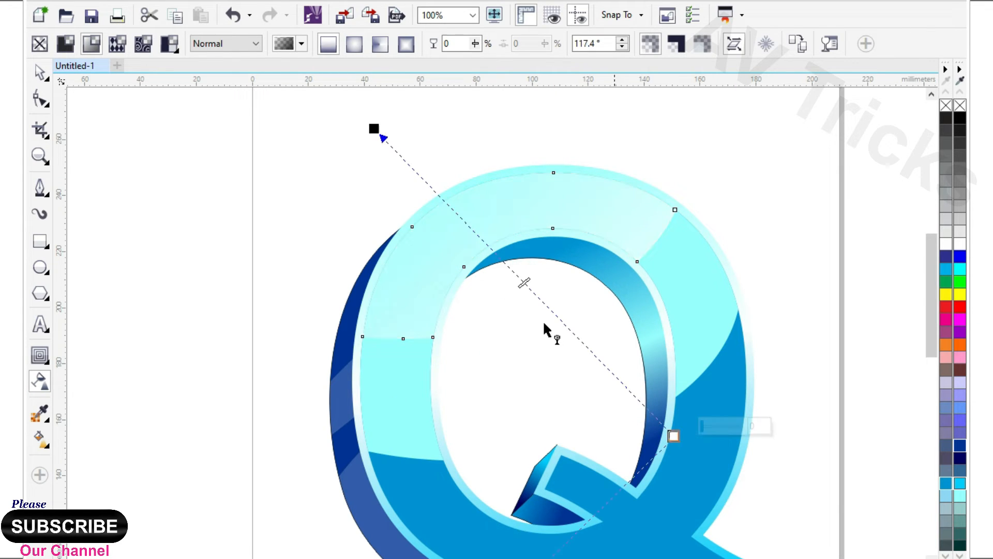
{"action": "left_click_drag", "start_coordinate": [526, 284], "coordinate": [559, 315]}
Apply a linear transparency to the pale cyan highlight, transparent toward the upper left, with its opaque end extended beyond the tail at 124.9°.
{"action": "left_click", "coordinate": [692, 313]}
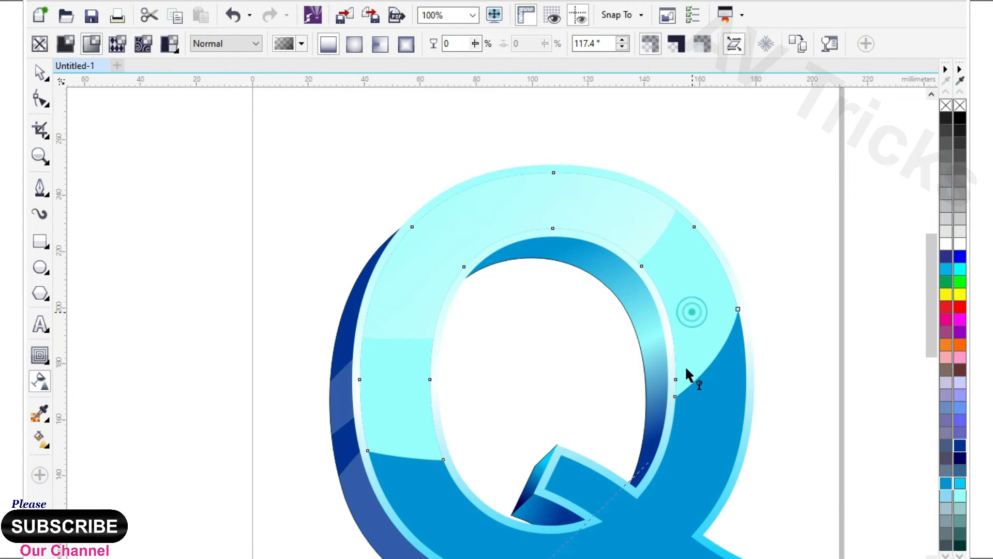
{"action": "left_click_drag", "start_coordinate": [656, 407], "coordinate": [468, 168]}
{"action": "scroll", "coordinate": [454, 188], "scroll_direction": "down", "scroll_amount": 2}
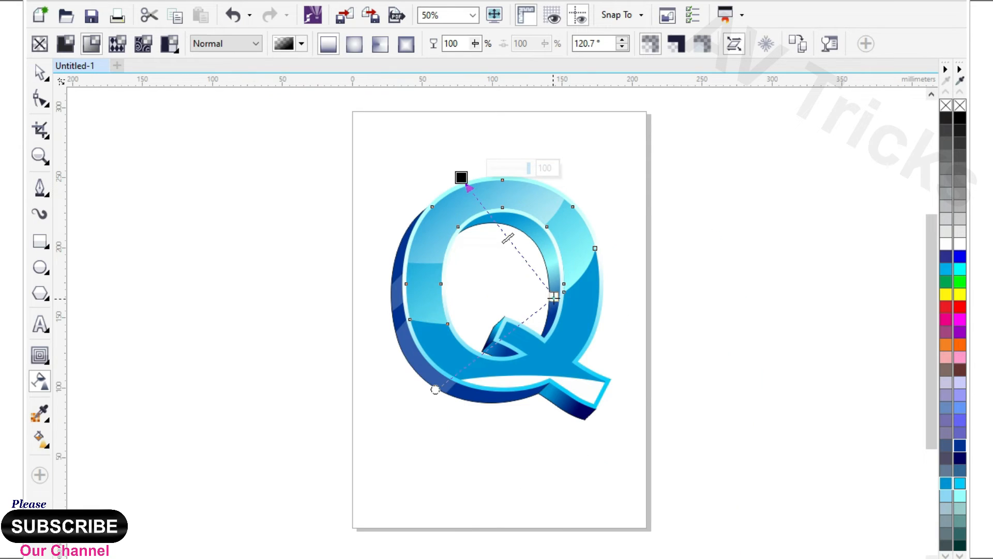
{"action": "left_click_drag", "start_coordinate": [553, 296], "coordinate": [682, 418]}
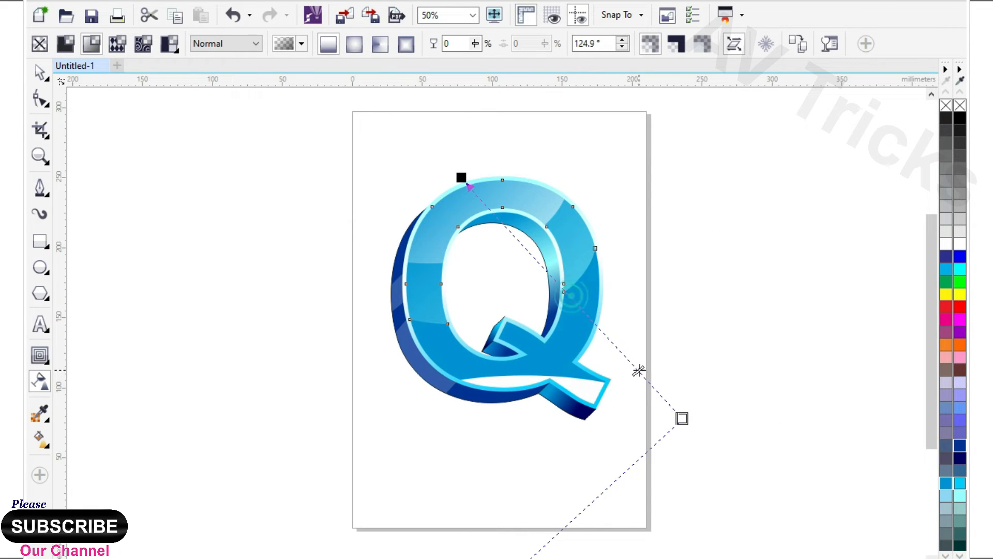
Extend the upper white highlight's transparency so its opaque end lies beside the tail's tip, at an angle of 113.8°.
{"action": "left_click", "coordinate": [519, 201]}
{"action": "scroll", "coordinate": [522, 191], "scroll_direction": "up", "scroll_amount": 2}
{"action": "scroll", "coordinate": [521, 191], "scroll_direction": "down", "scroll_amount": 2}
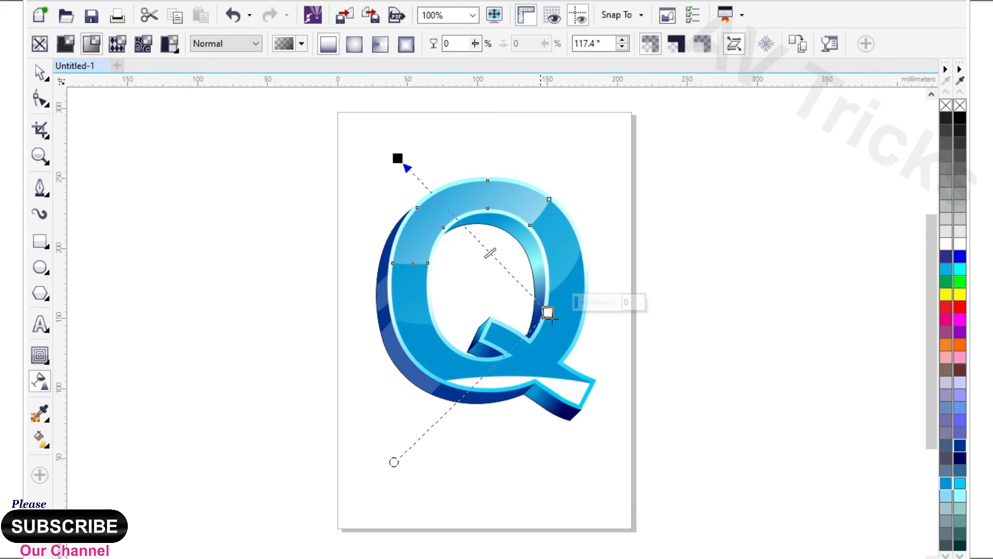
{"action": "left_click_drag", "start_coordinate": [543, 311], "coordinate": [609, 412]}
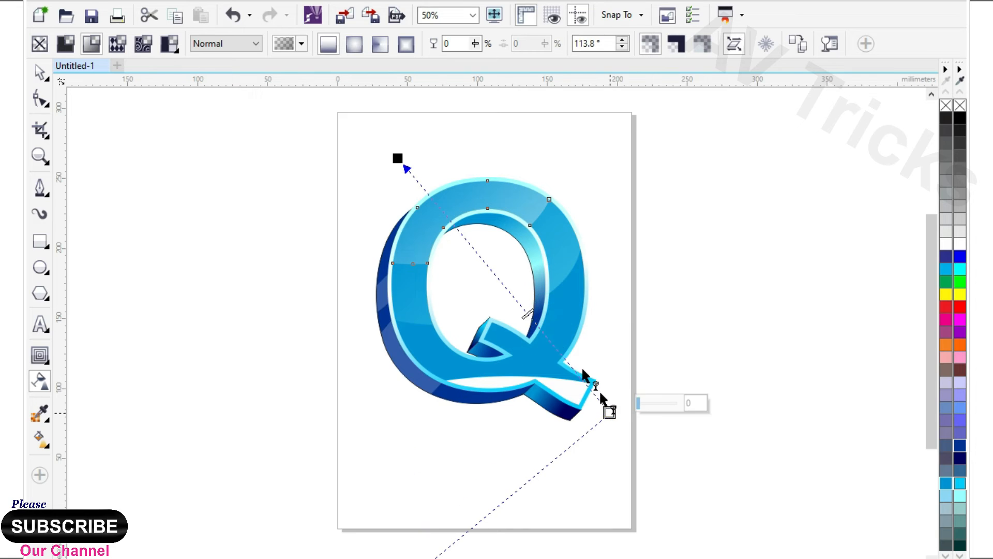
{"action": "left_click", "coordinate": [260, 373]}
Apply a uniform transparency of 80 to the white highlight across the lower front face and tail.
{"action": "scroll", "coordinate": [522, 406], "scroll_direction": "up", "scroll_amount": 2}
{"action": "left_click", "coordinate": [512, 382]}
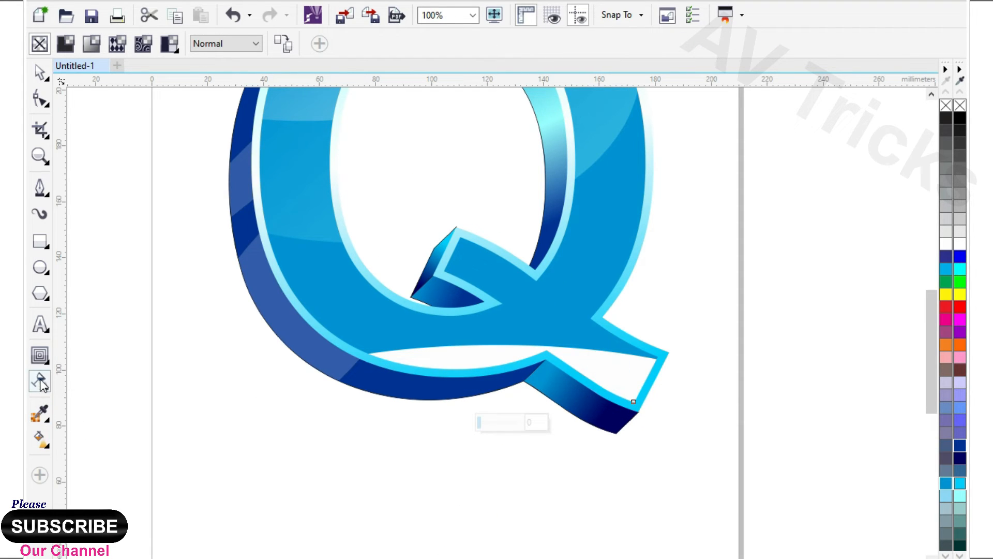
{"action": "left_click", "coordinate": [65, 44]}
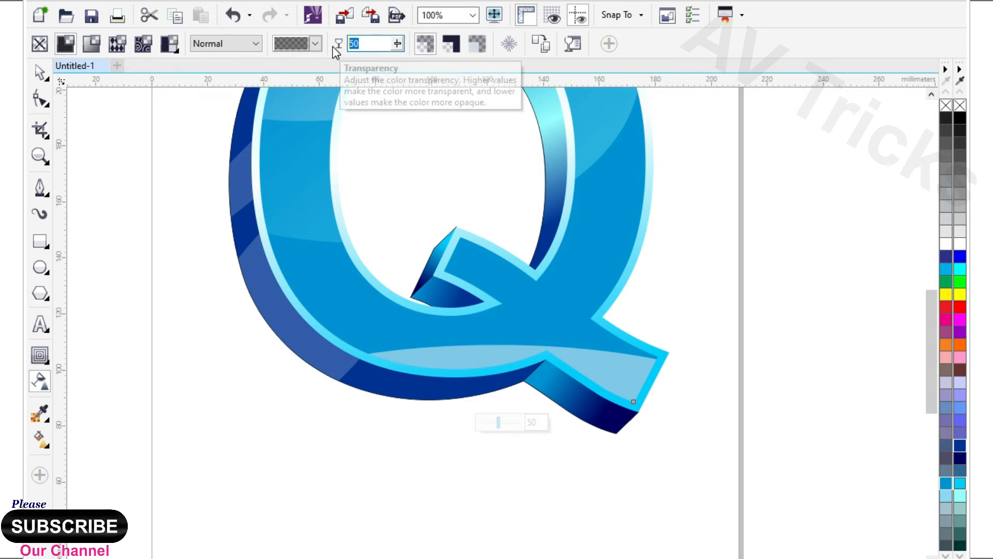
{"action": "type", "text": "80"}
{"action": "key", "text": "Return"}
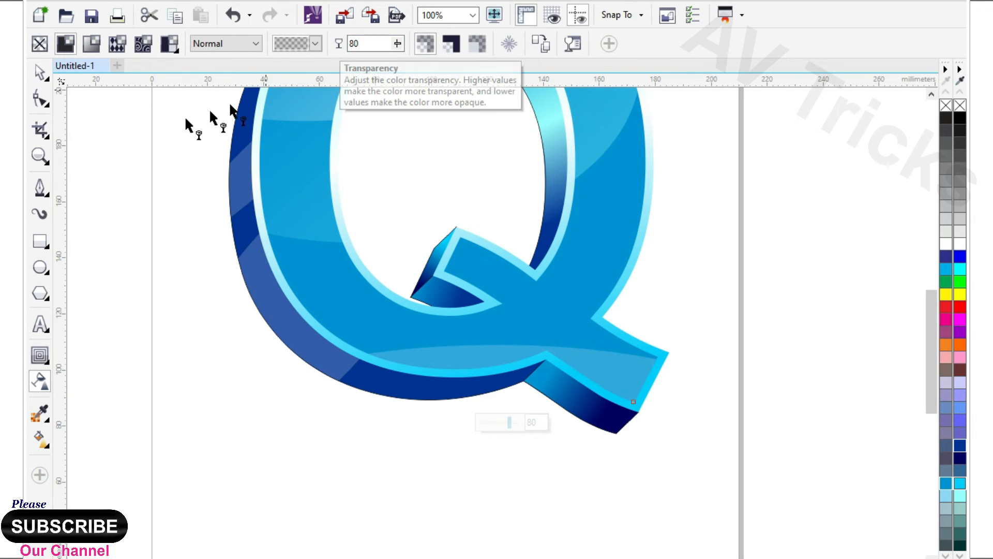
Select the whole Q artwork and remove the outlines from all its objects.
{"action": "left_click", "coordinate": [40, 72]}
{"action": "left_click", "coordinate": [144, 255]}
{"action": "scroll", "coordinate": [494, 371], "scroll_direction": "down", "scroll_amount": 2}
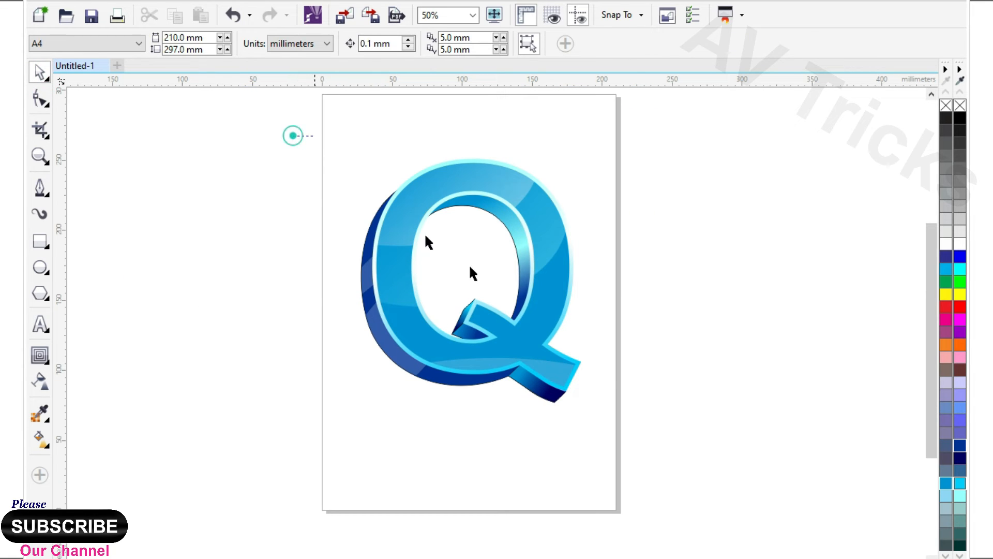
{"action": "left_click_drag", "start_coordinate": [293, 136], "coordinate": [785, 345]}
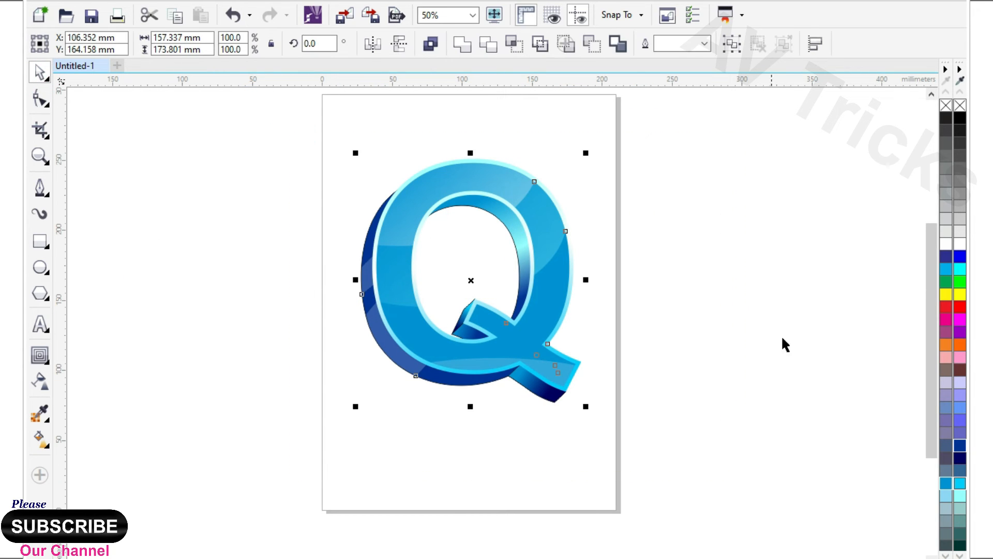
{"action": "left_click", "coordinate": [754, 225]}
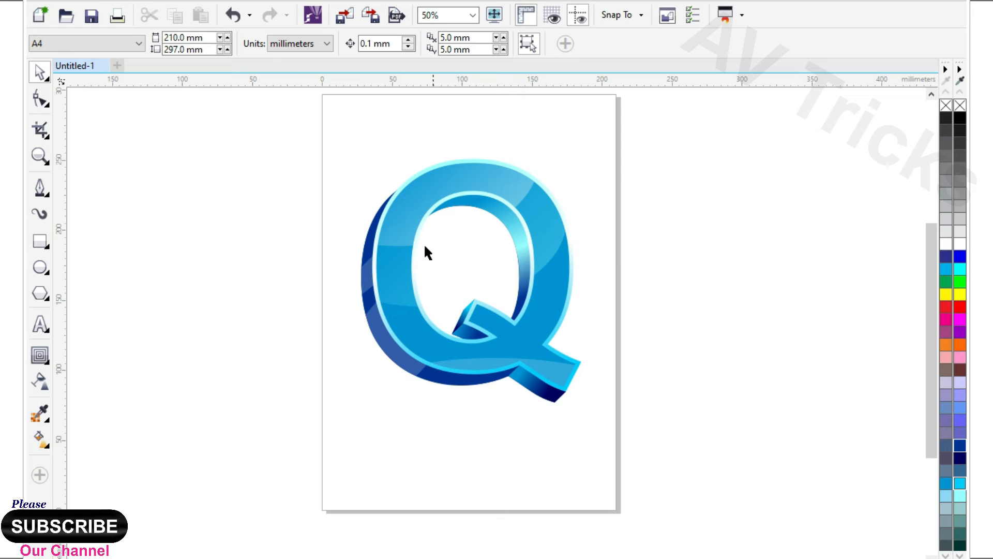
Apply a diagonal linear gradient to the Q's outer shadow face, starting dark blue at the upper left, with a bright cyan middle stop at 35%.
{"action": "left_click", "coordinate": [441, 380]}
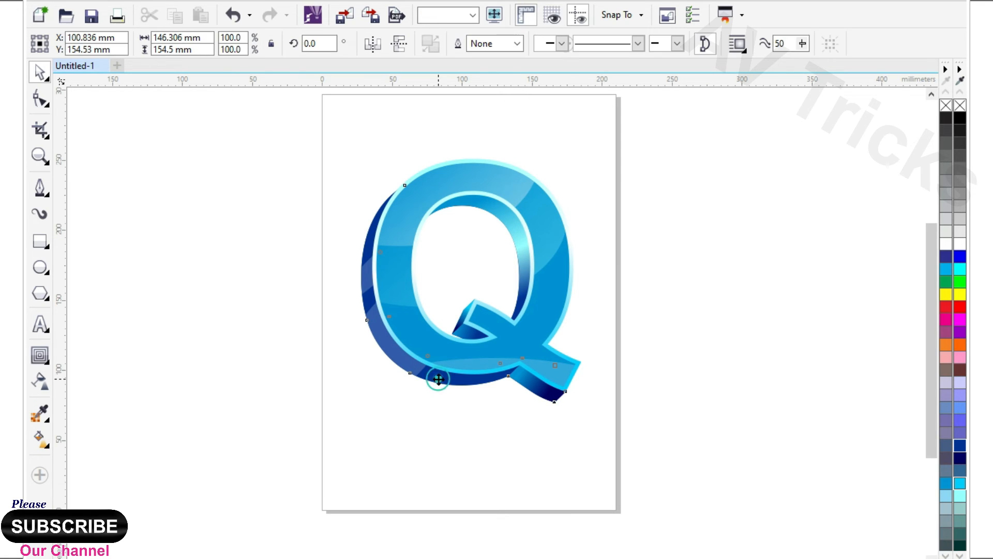
{"action": "left_click", "coordinate": [42, 439]}
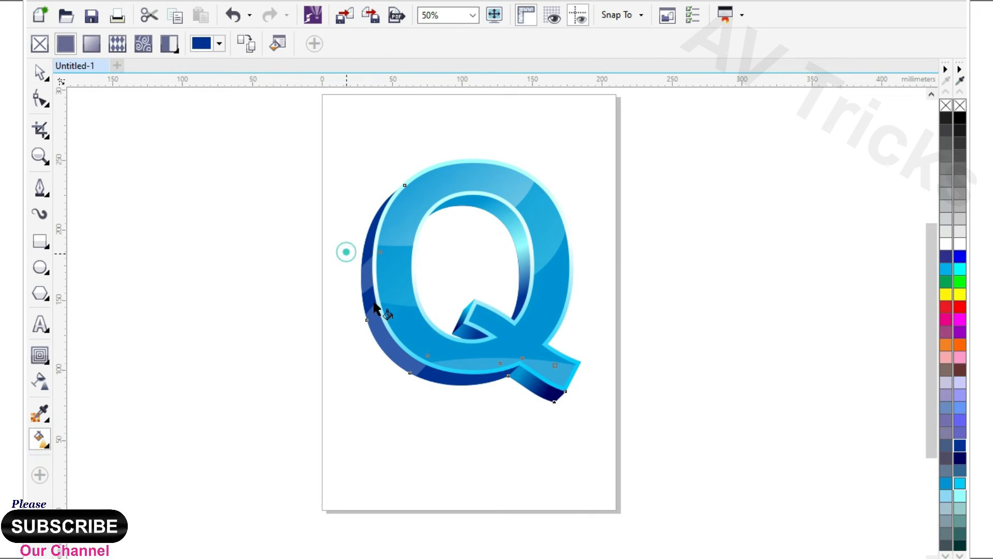
{"action": "left_click_drag", "start_coordinate": [376, 308], "coordinate": [455, 400]}
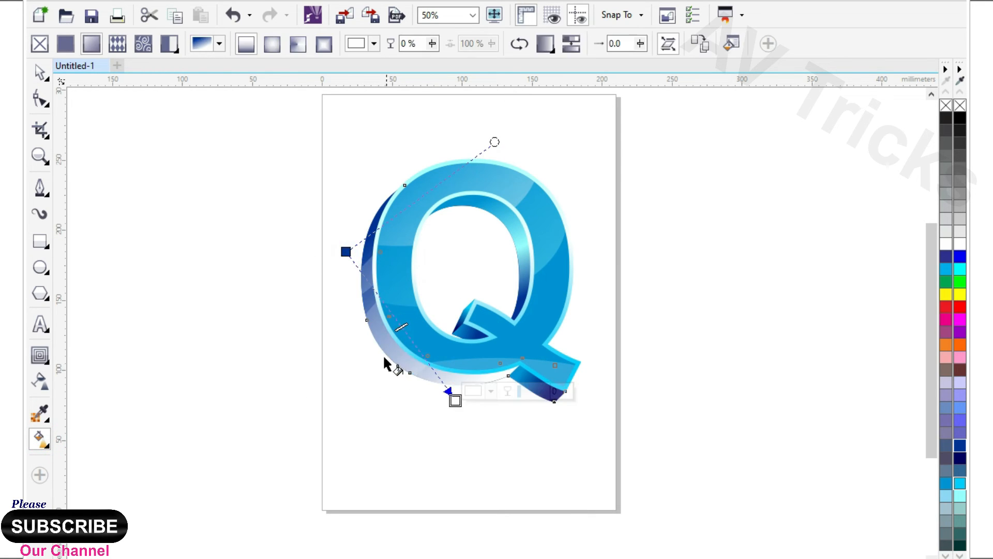
{"action": "double_click", "coordinate": [384, 304]}
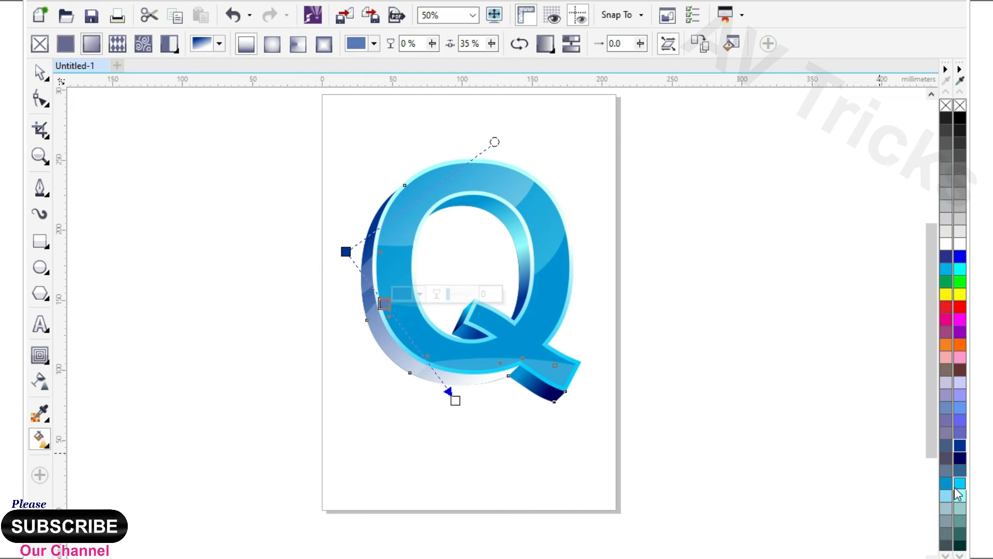
{"action": "left_click", "coordinate": [957, 486]}
Move the outer shadow gradient's start higher, color its lower-right end dark blue, and extend that end below the letter.
{"action": "left_click_drag", "start_coordinate": [342, 242], "coordinate": [341, 209]}
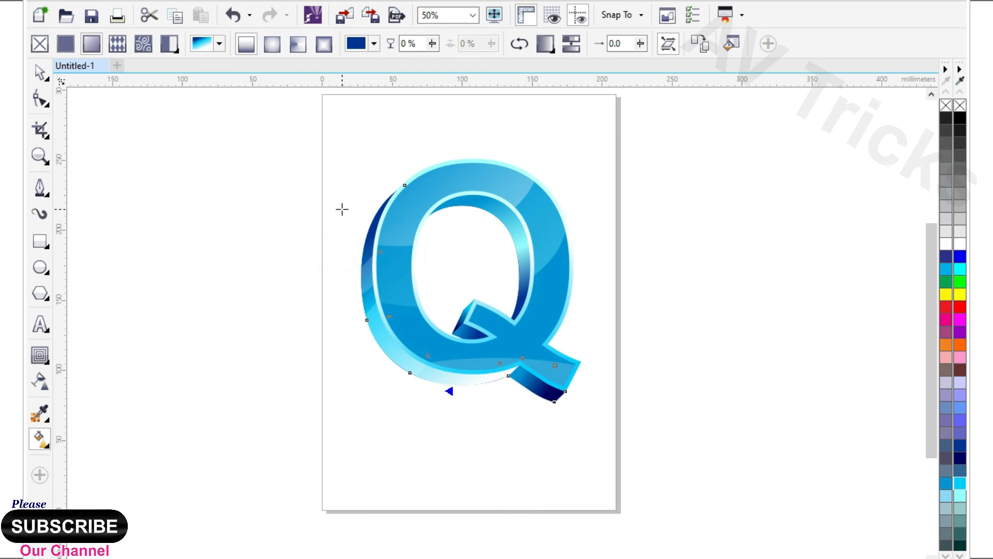
{"action": "left_click", "coordinate": [455, 400]}
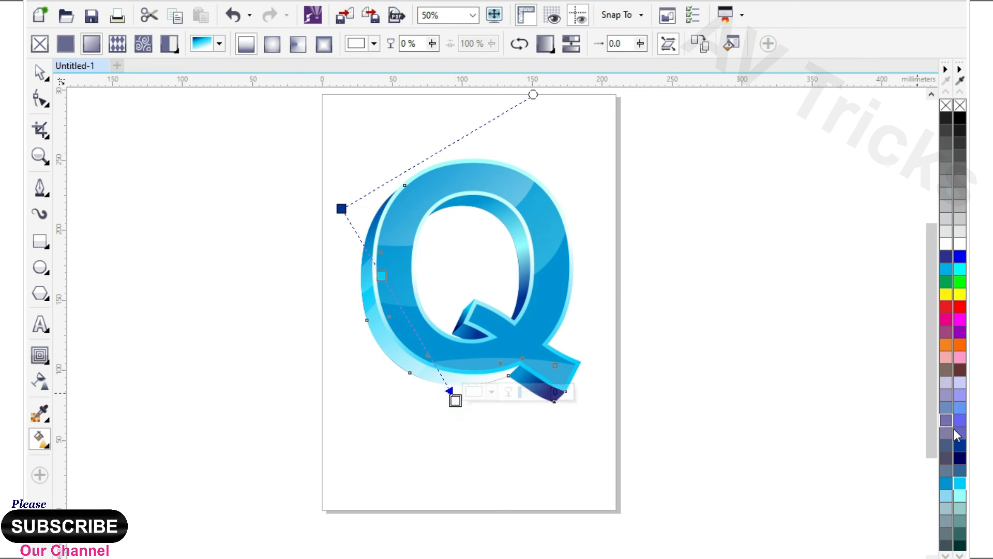
{"action": "left_click", "coordinate": [960, 446]}
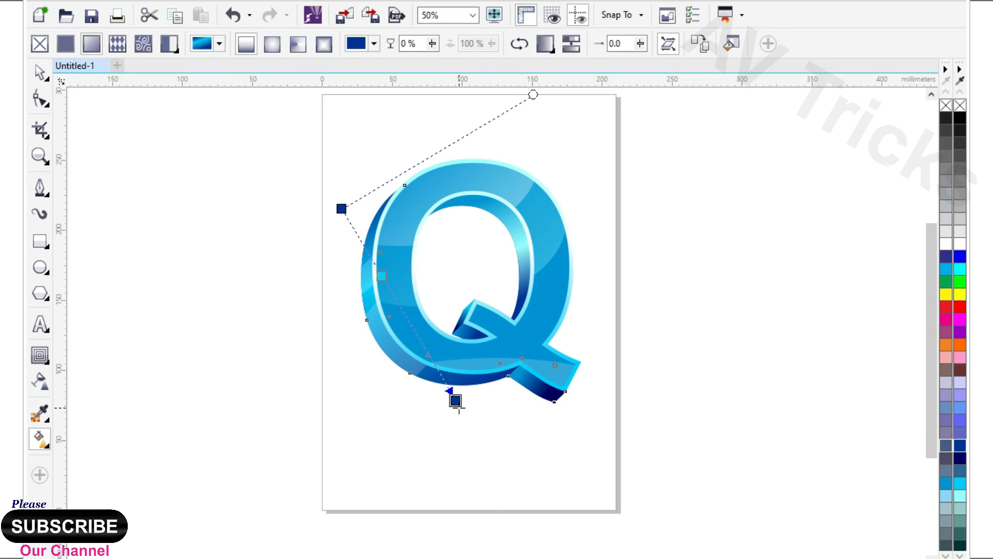
{"action": "left_click_drag", "start_coordinate": [456, 402], "coordinate": [477, 436]}
{"action": "left_click", "coordinate": [39, 75]}
{"action": "left_click", "coordinate": [250, 384]}
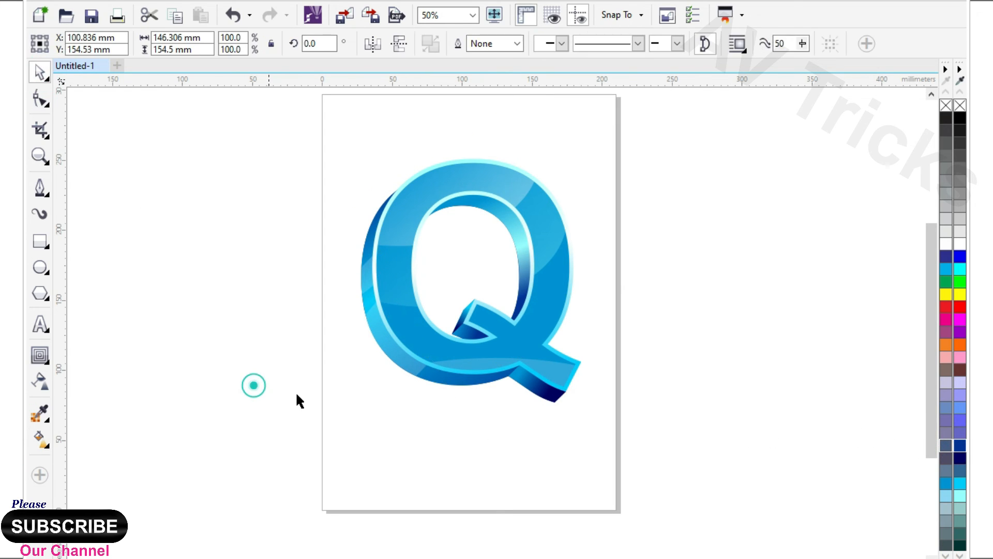
Stretch the rim's linear gradient so its cyan end lies well below the tail, and shift its pale cyan start slightly left.
{"action": "left_click", "coordinate": [374, 283]}
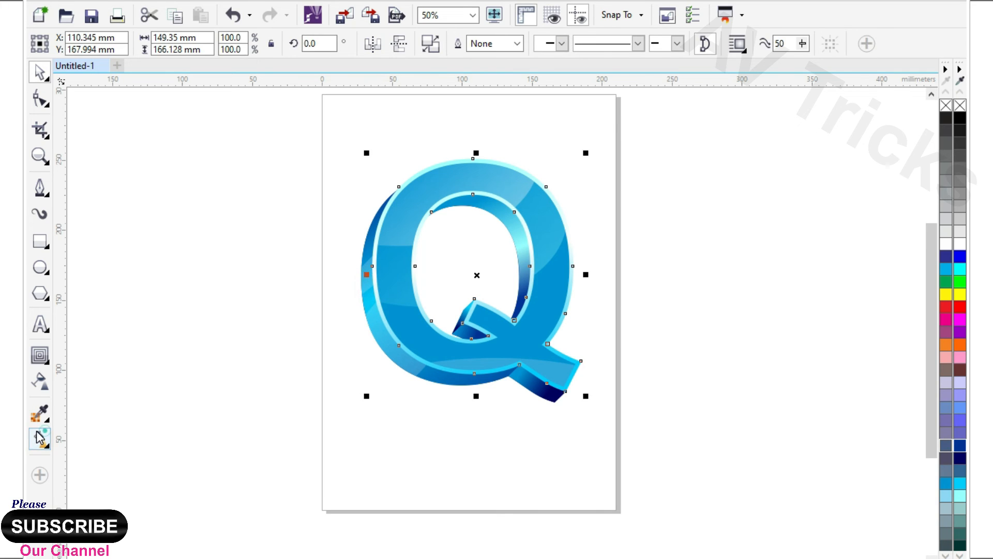
{"action": "left_click", "coordinate": [39, 437]}
{"action": "left_click_drag", "start_coordinate": [493, 379], "coordinate": [539, 465]}
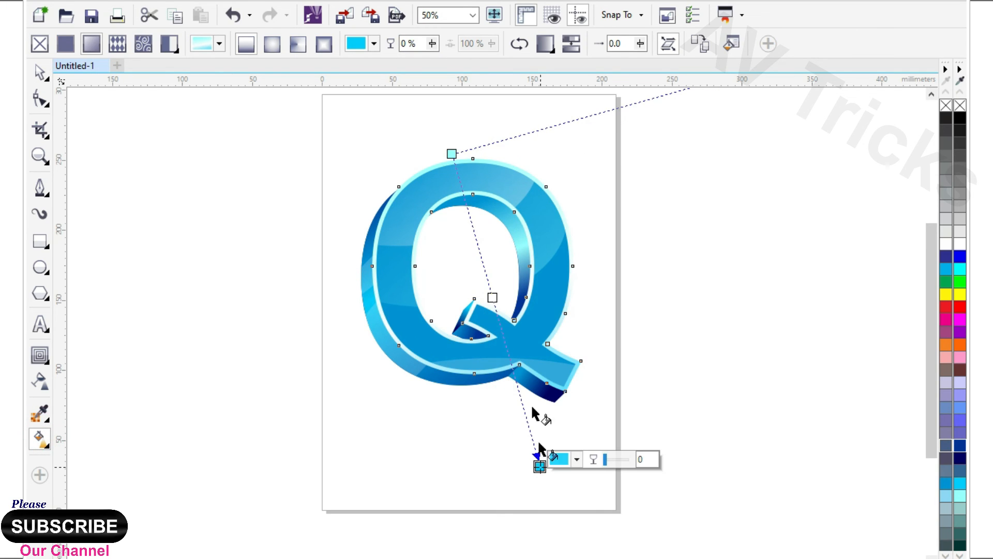
{"action": "left_click", "coordinate": [452, 153]}
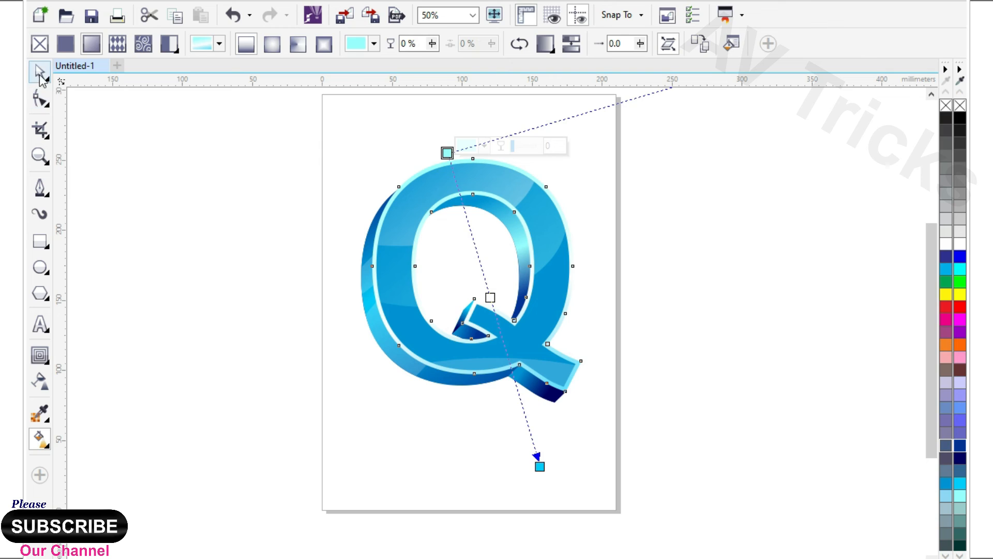
{"action": "left_click", "coordinate": [39, 72]}
{"action": "left_click", "coordinate": [208, 199]}
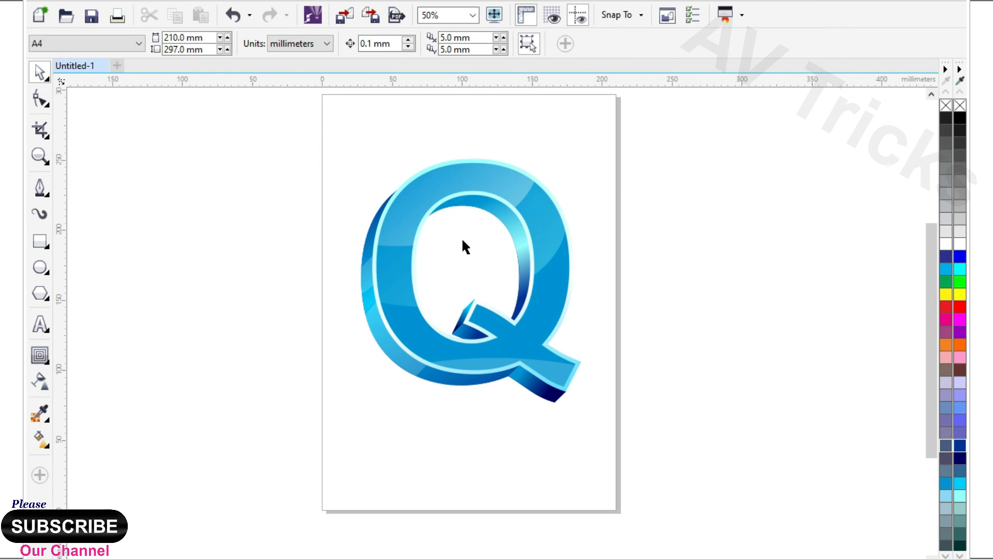
{"action": "scroll", "coordinate": [463, 240], "scroll_direction": "up", "scroll_amount": 2}
{"action": "scroll", "coordinate": [456, 221], "scroll_direction": "up", "scroll_amount": 1}
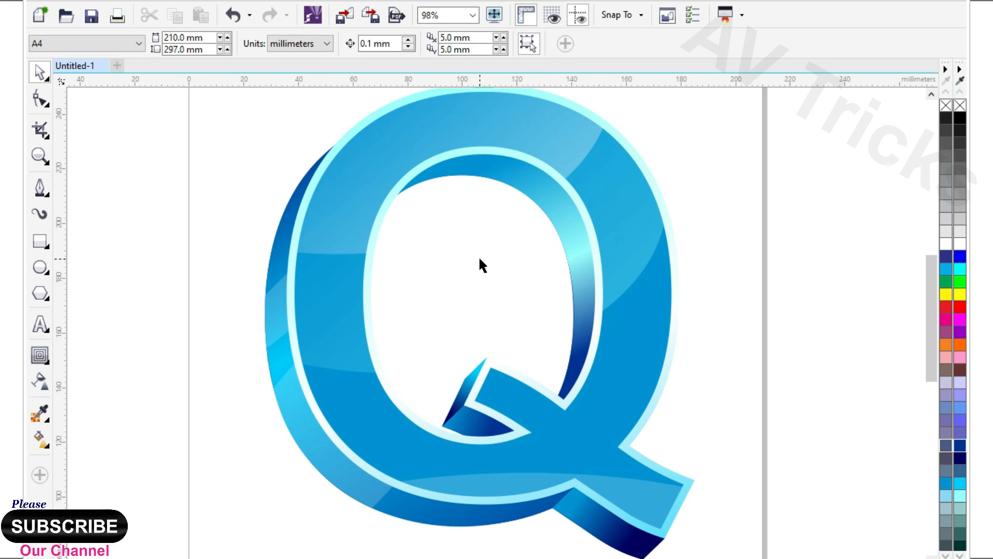
{"action": "key", "text": "h"}
{"action": "left_click_drag", "start_coordinate": [478, 258], "coordinate": [481, 267]}
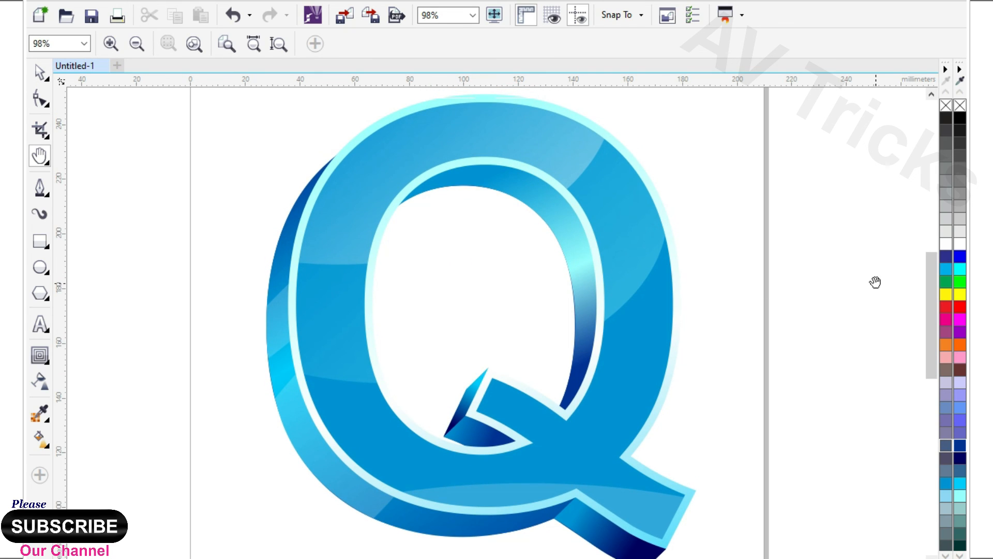
{"action": "left_click", "coordinate": [39, 77]}
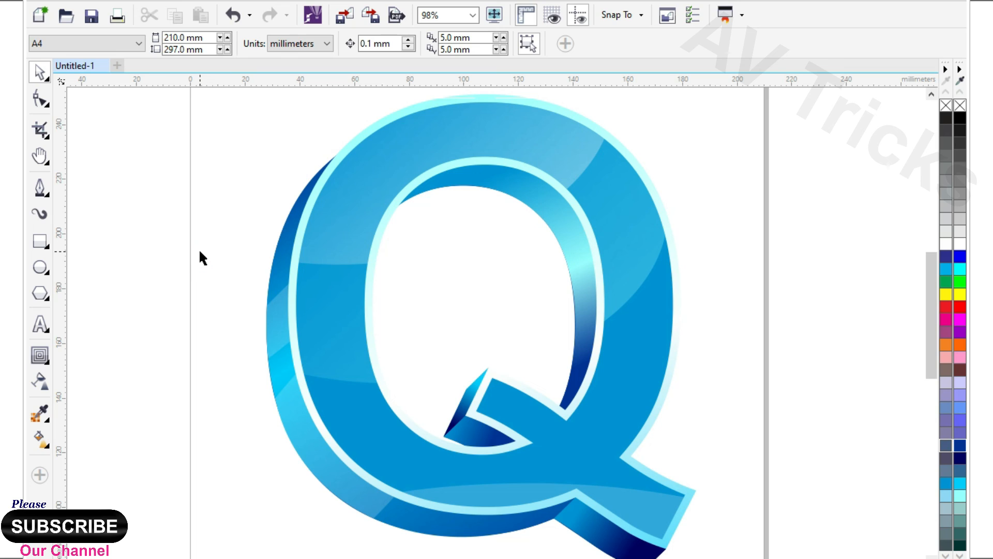